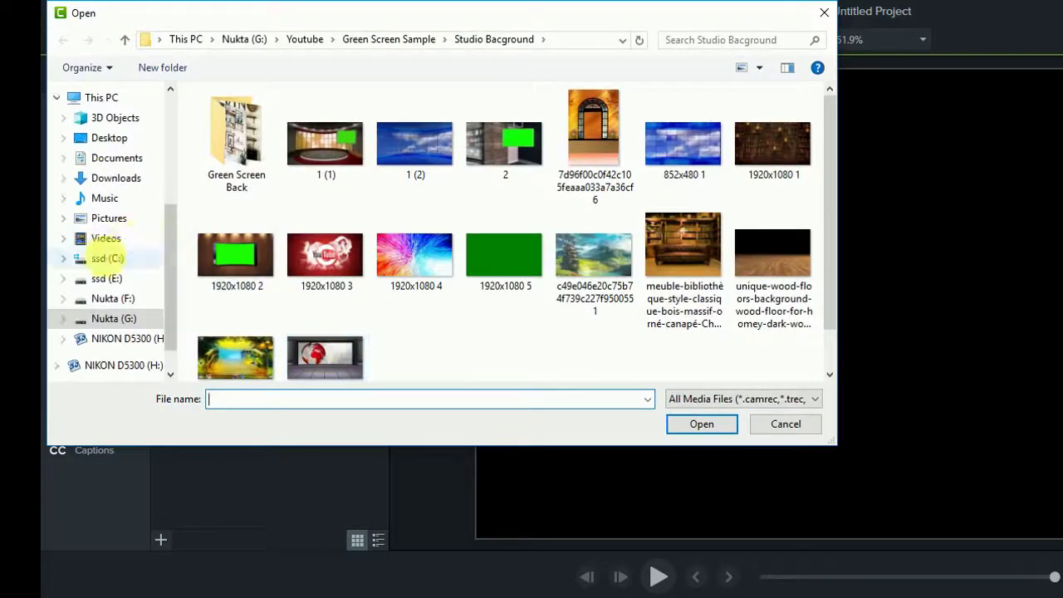
Import the DSC_0288 video from the work folder and place it at the start of Track 2
scroll(107, 244, up, 3)
click(105, 131)
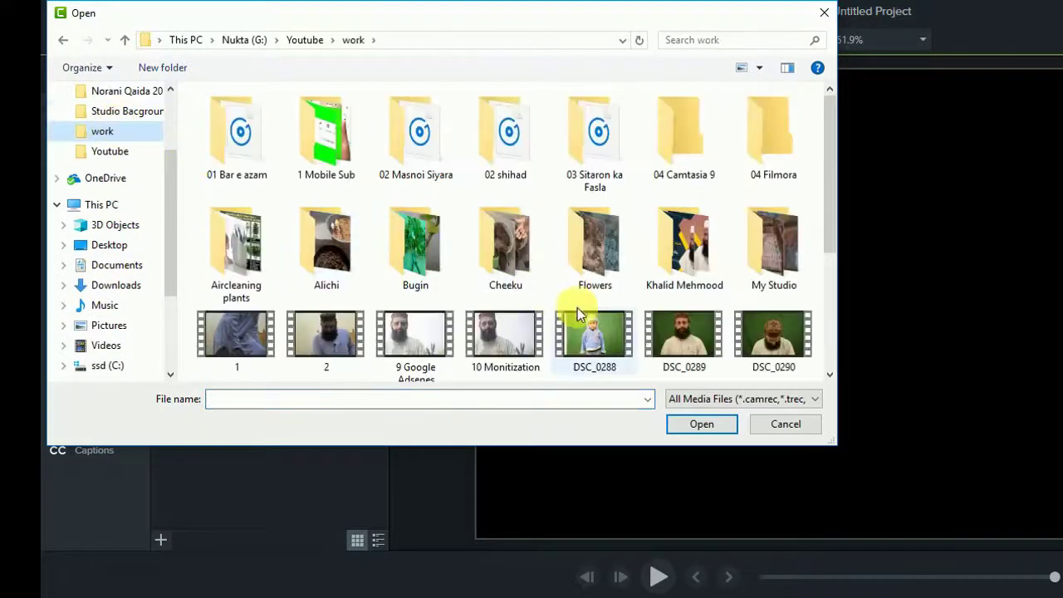
double_click(591, 336)
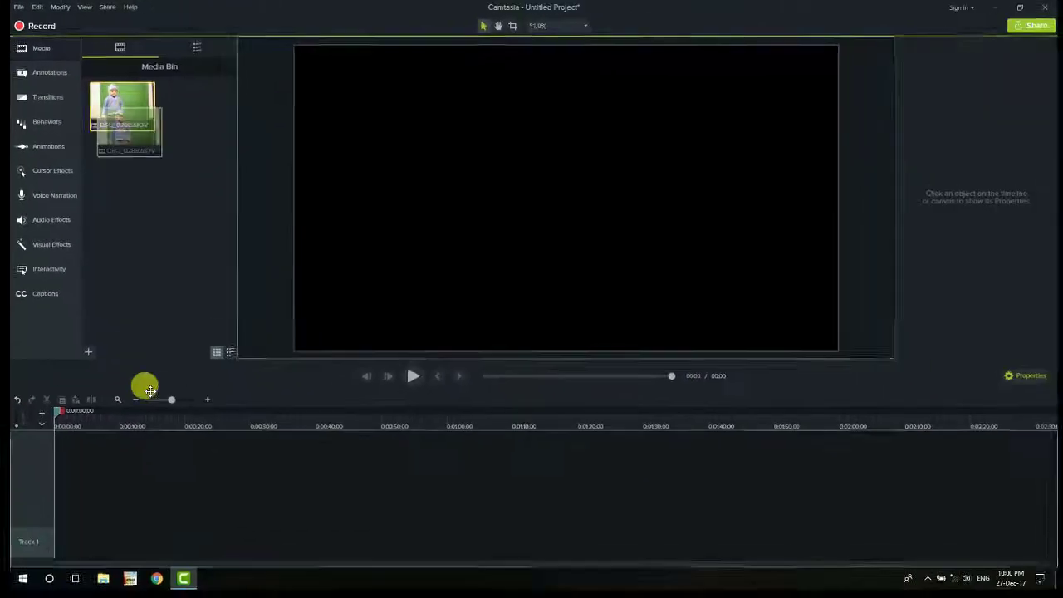
drag(228, 167, 107, 518)
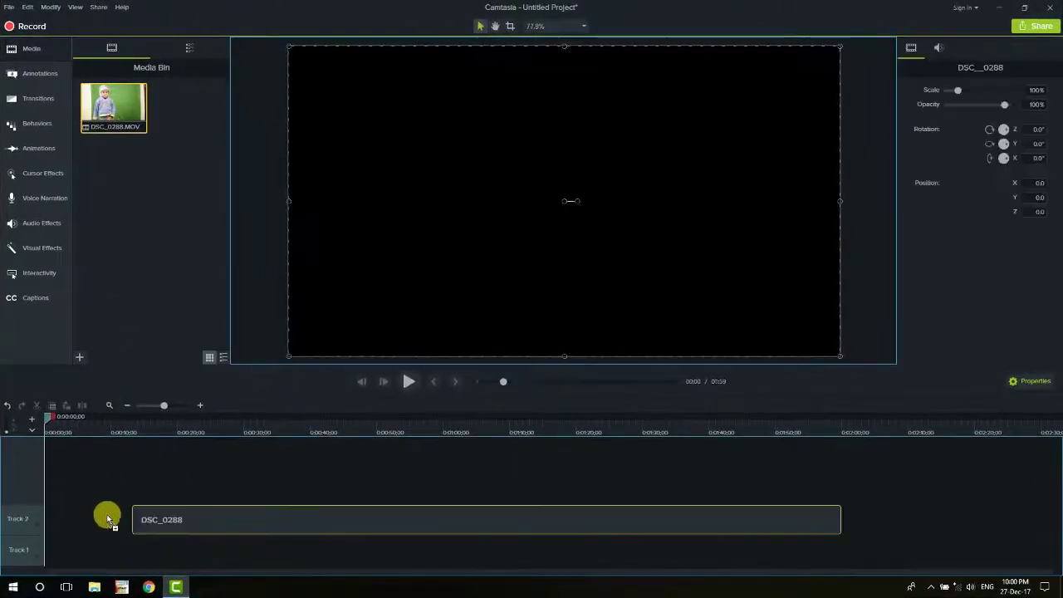
drag(43, 519, 38, 515)
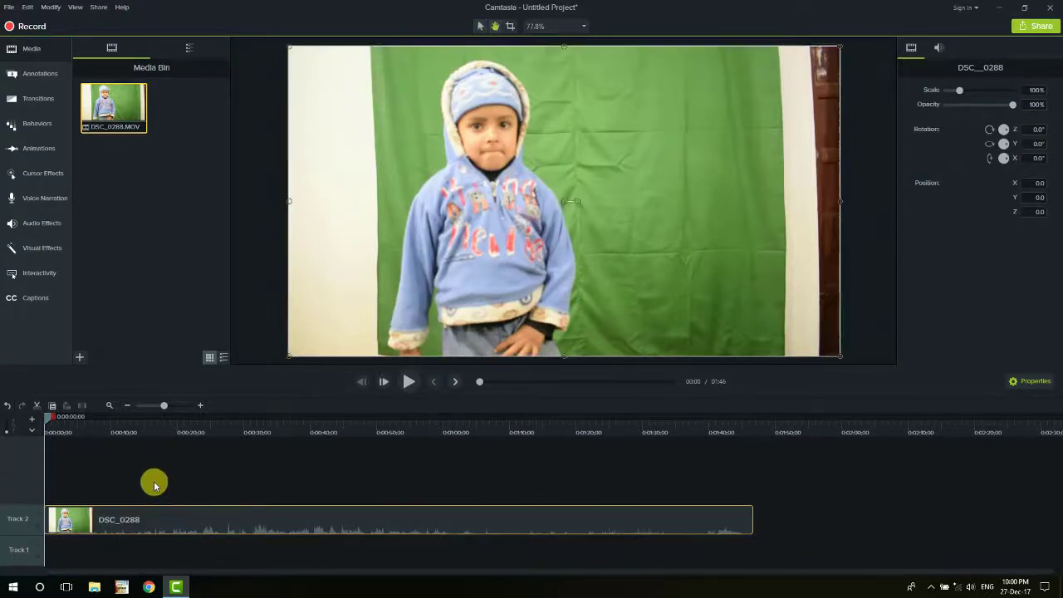
Play the clip to about 22 seconds, and apply Remove a Color to DSC_0288 with the green backdrop sampled as the color
key(space)
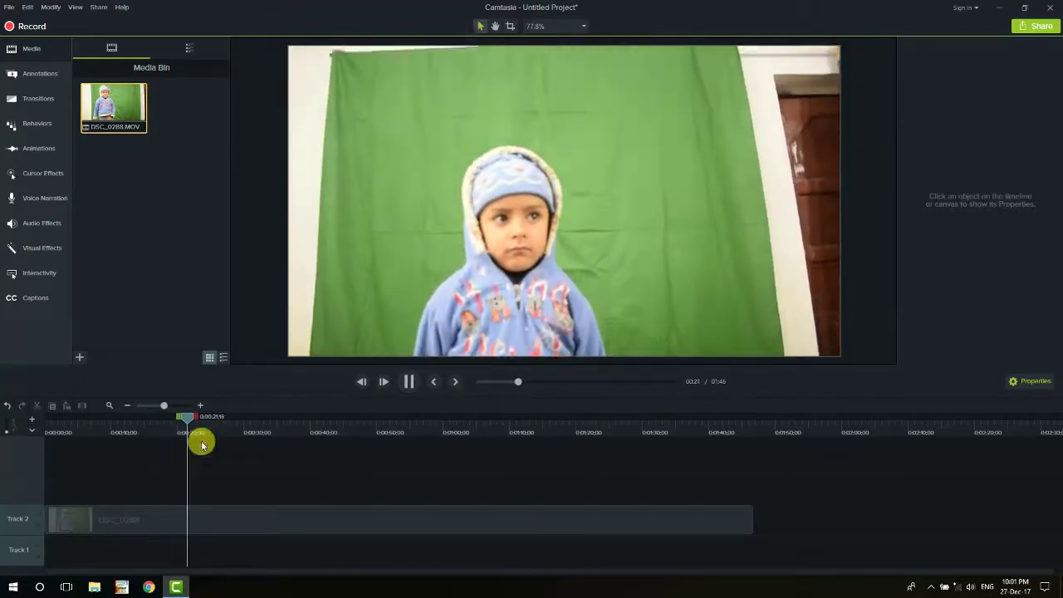
key(space)
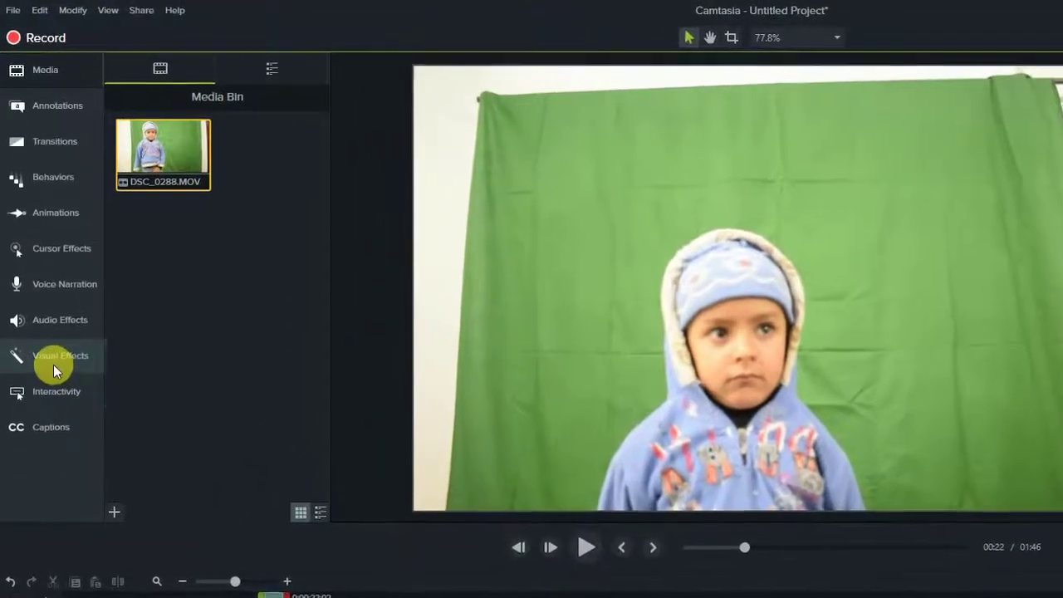
click(53, 365)
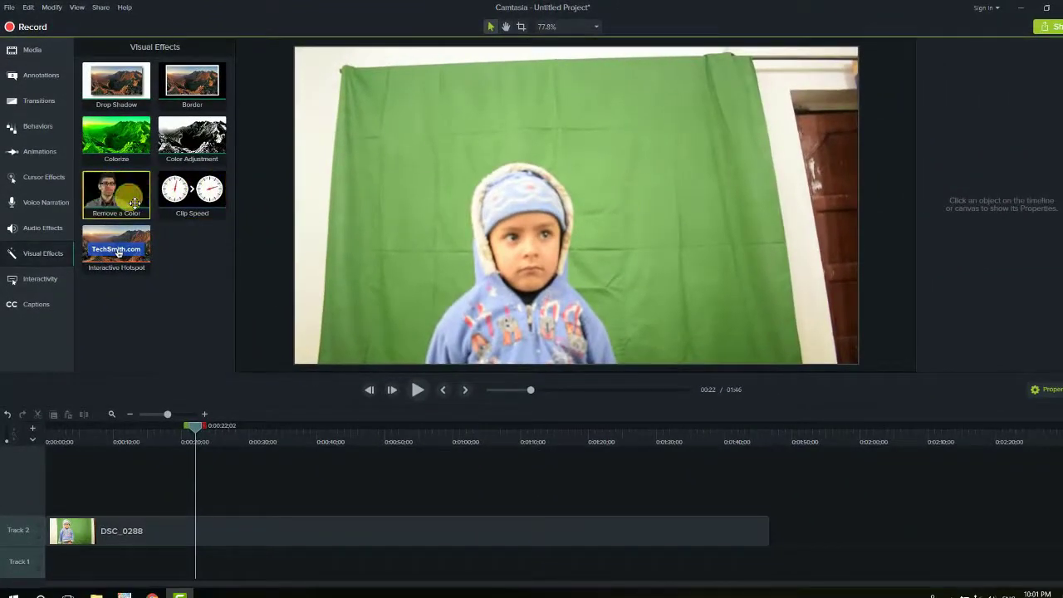
drag(134, 201, 323, 526)
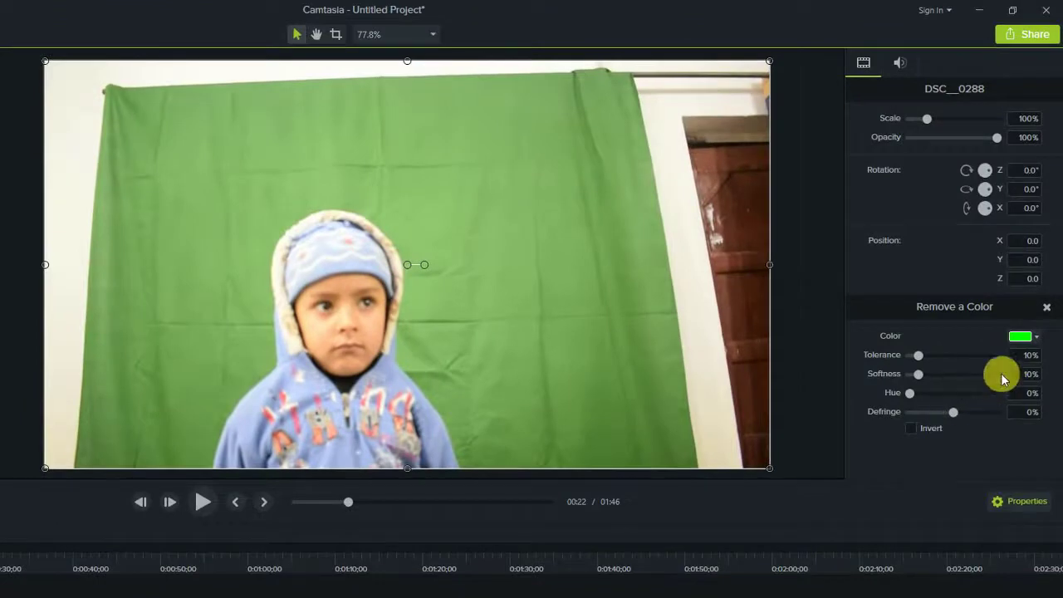
click(1037, 340)
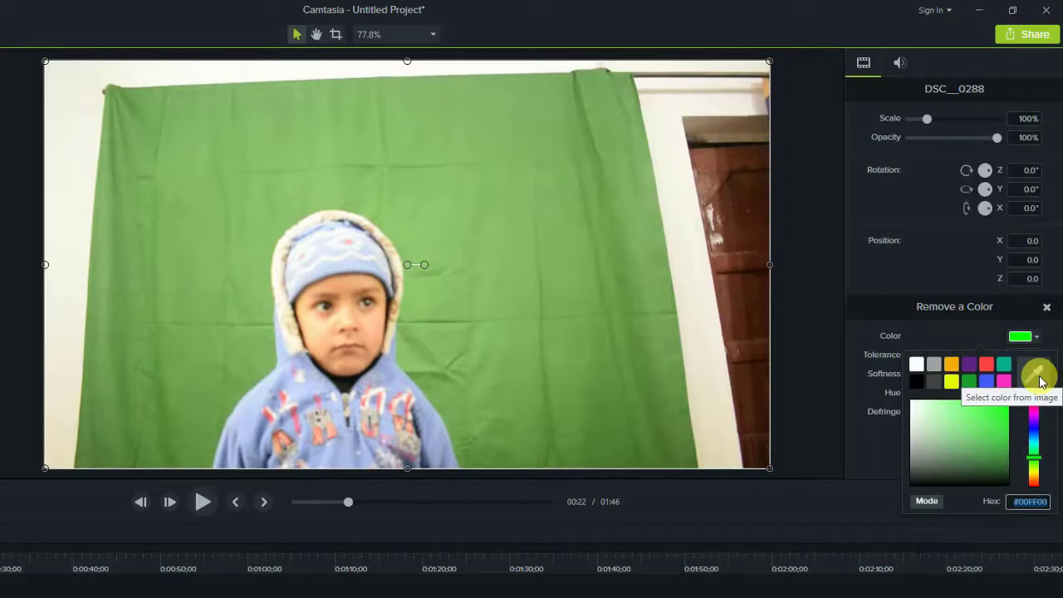
click(1039, 377)
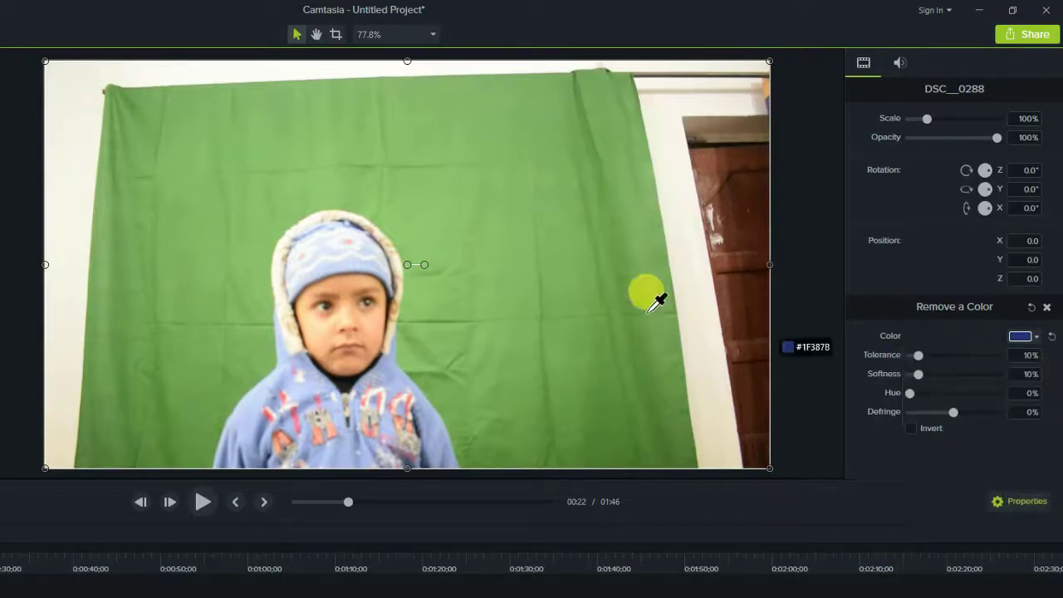
click(503, 271)
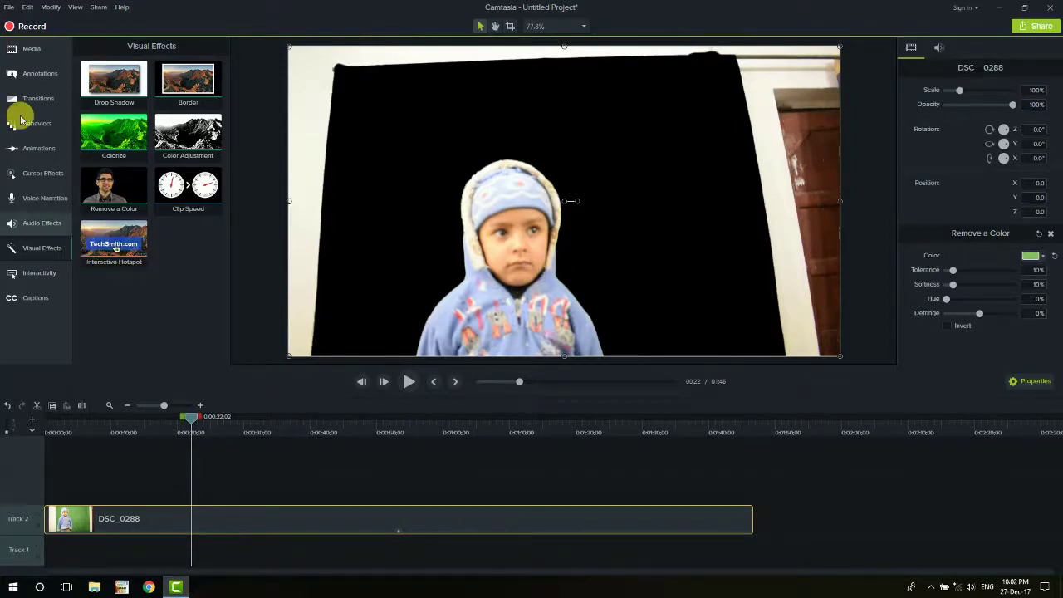
Import the images 6, Nv2k6sl - Imgur and 4442108-nature-wallpapers from the Downloads folder into the Media Bin
click(33, 48)
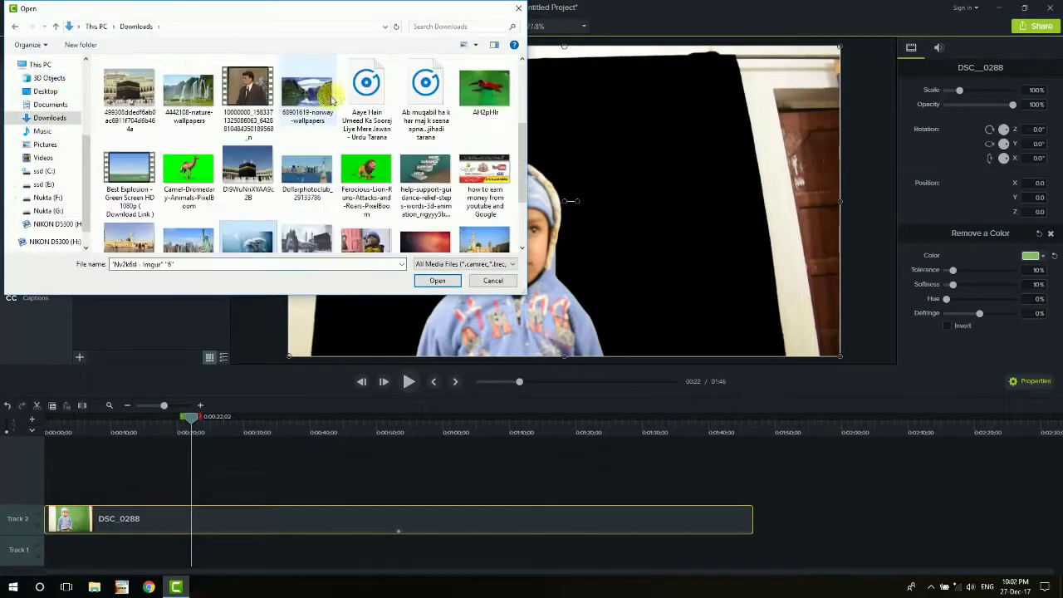
ctrl+click(189, 89)
click(437, 280)
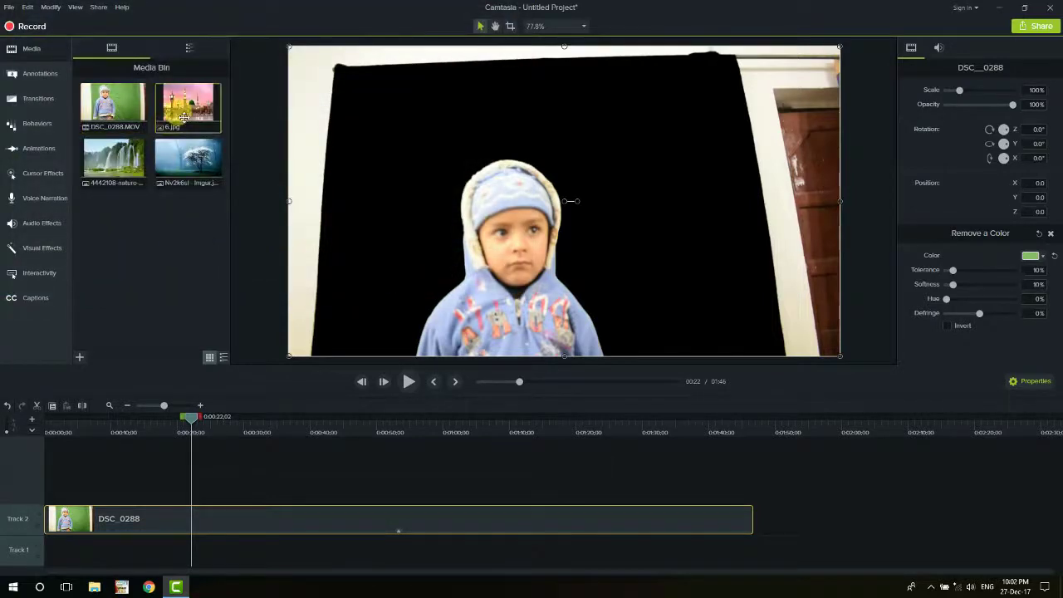
Place image 6 on Track 1 beneath the DSC_0288 clip, lasting until about 0:39, and enlarge it to 95.4% scale
drag(183, 117, 307, 553)
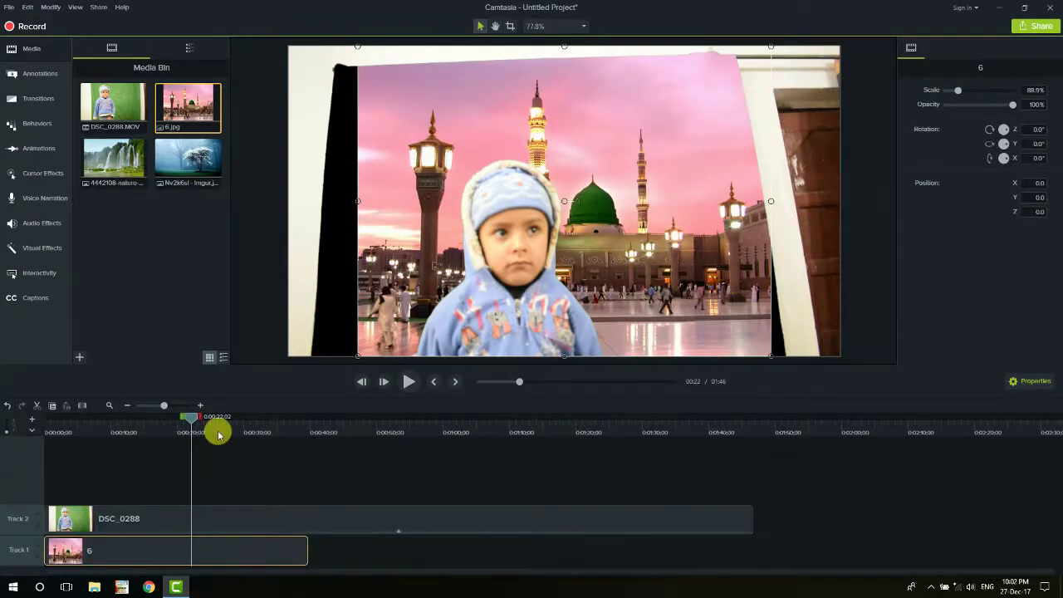
drag(195, 420, 73, 423)
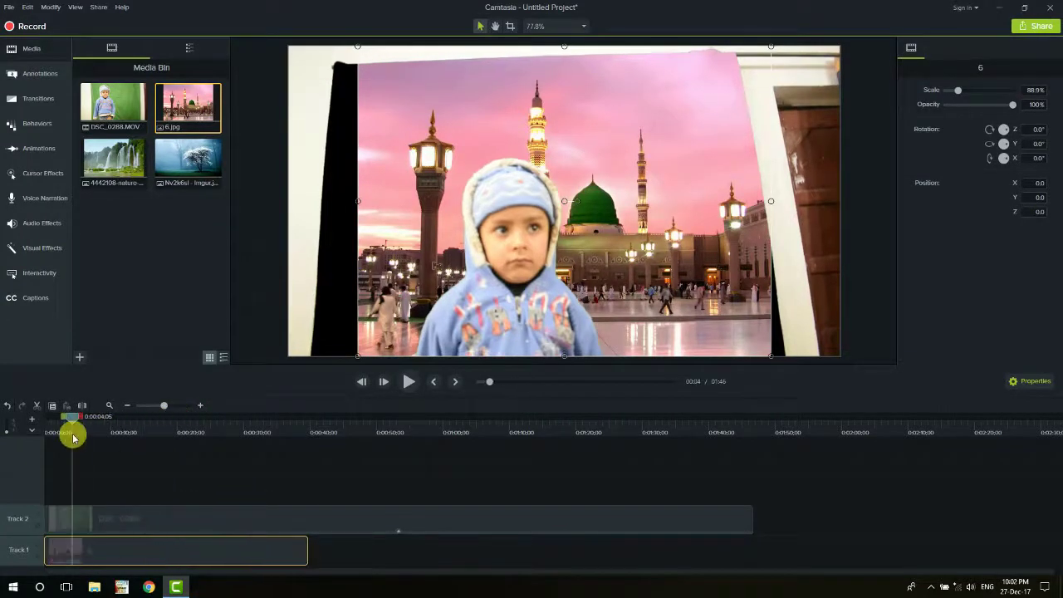
key(space)
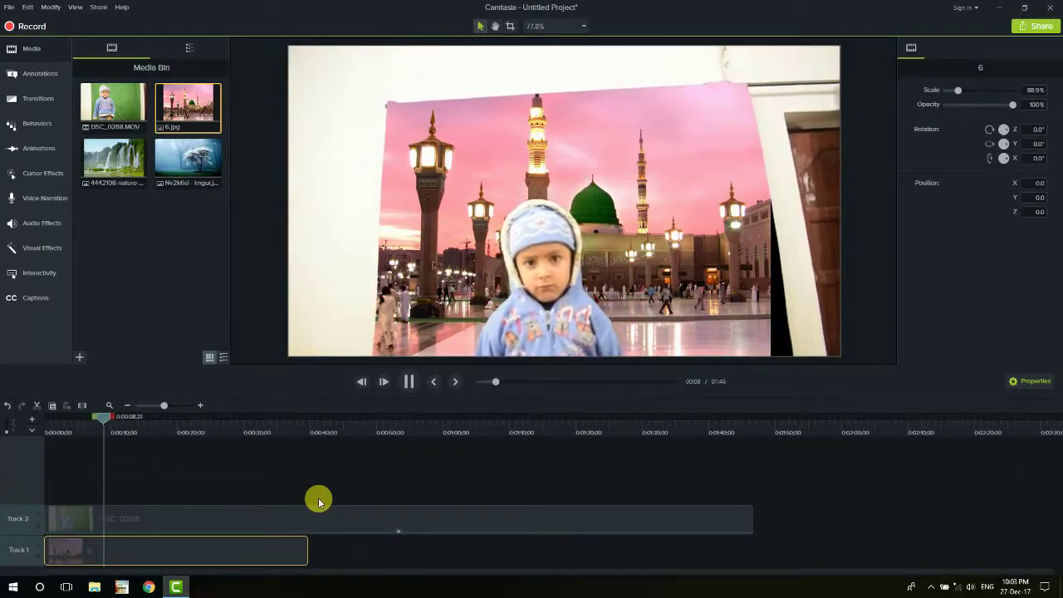
click(275, 556)
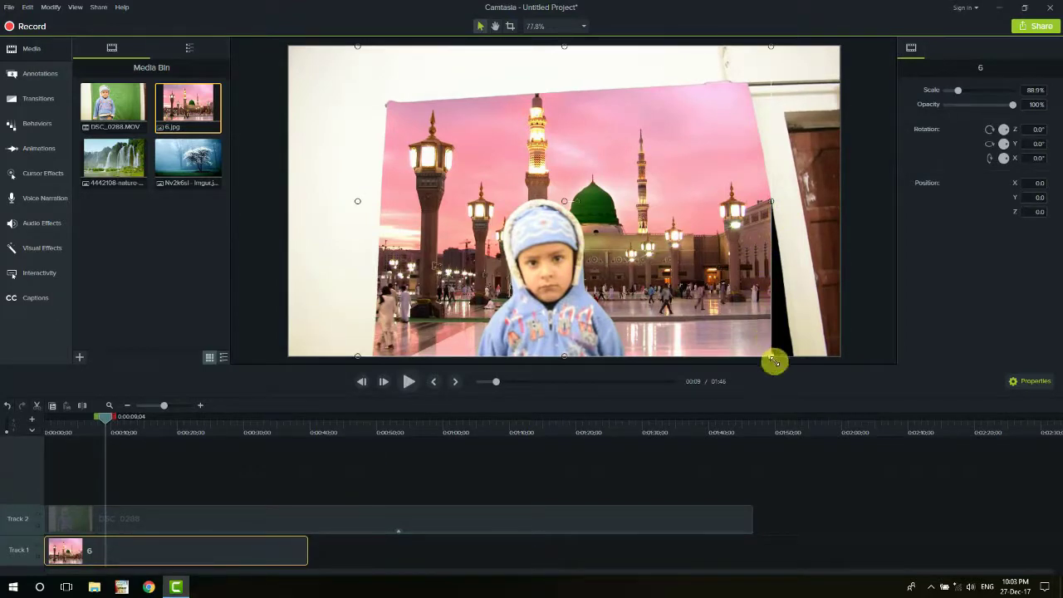
drag(771, 358, 803, 361)
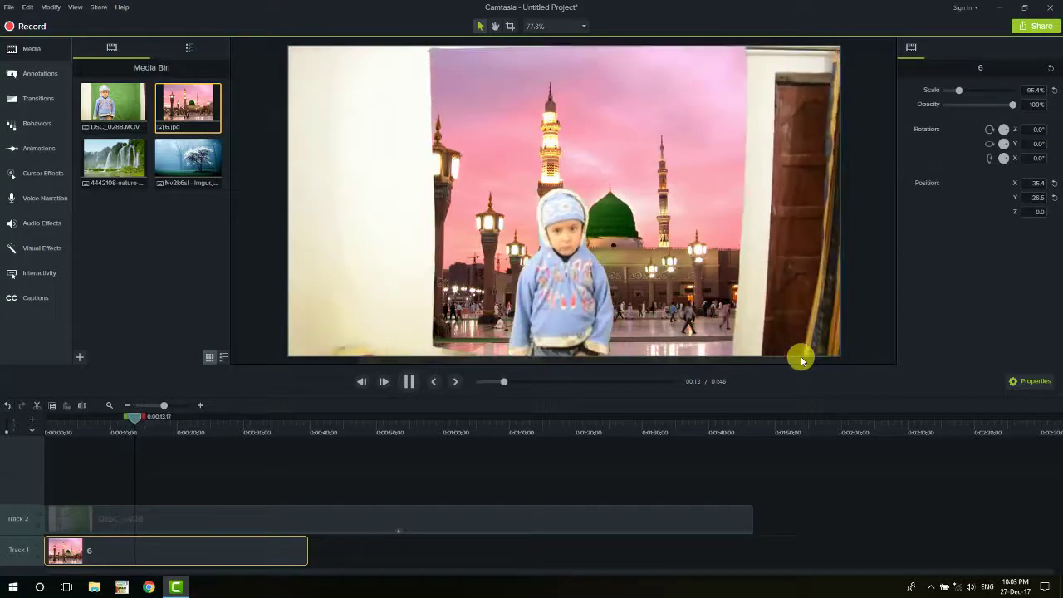
key(space)
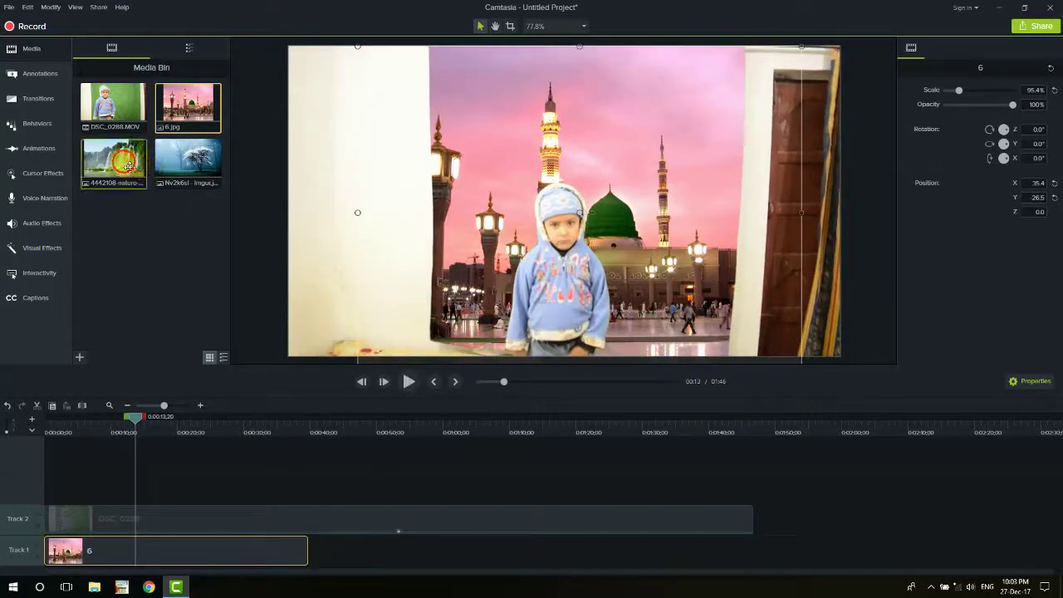
Place 4442108-nature-wallpapers right after image 6 on Track 1, lasting until about 1:11, and preview it behind the child
drag(129, 166, 520, 555)
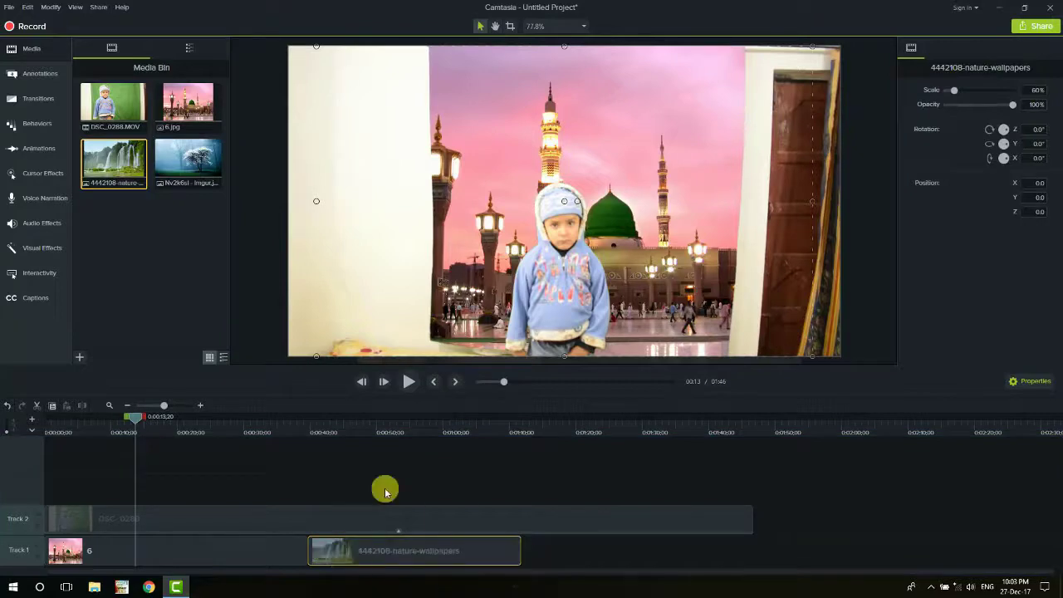
click(332, 418)
key(space)
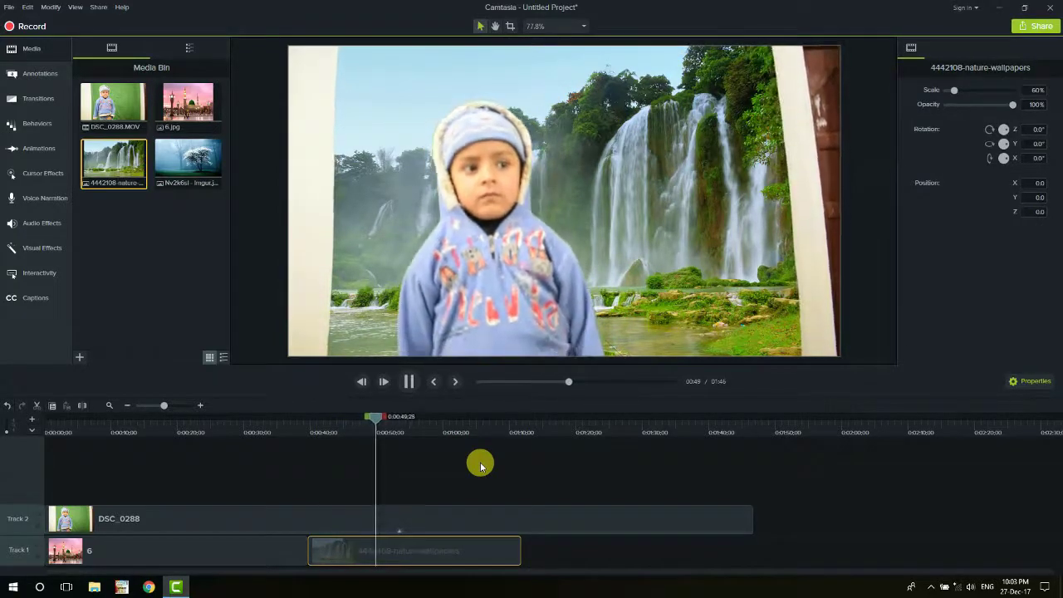
Add Nv2k6sl - Imgur after the waterfall image on Track 1, preview it, and trim its end to about 1:22
drag(191, 176, 756, 554)
click(562, 418)
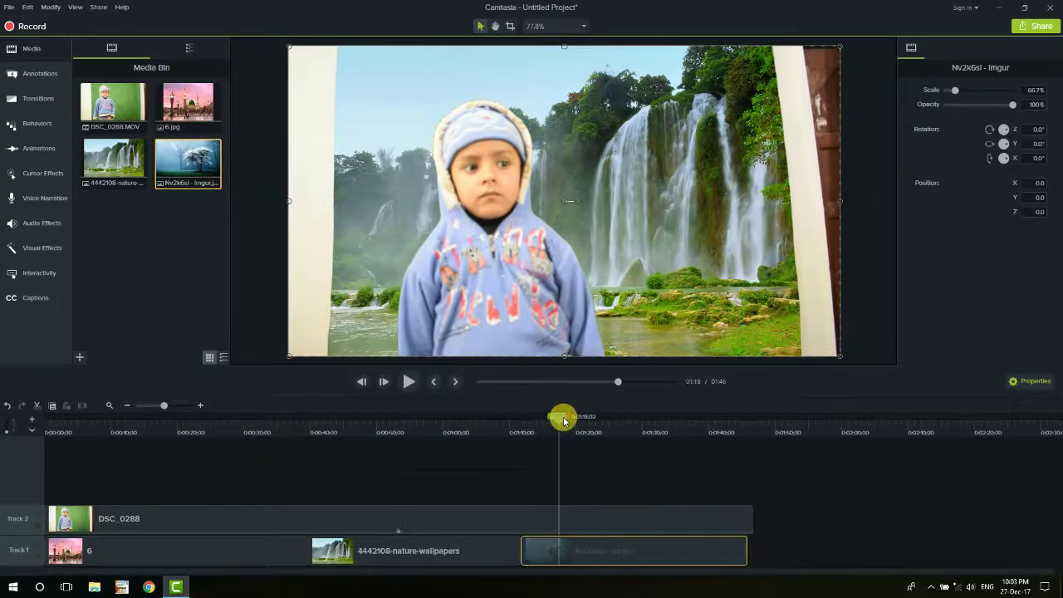
key(space)
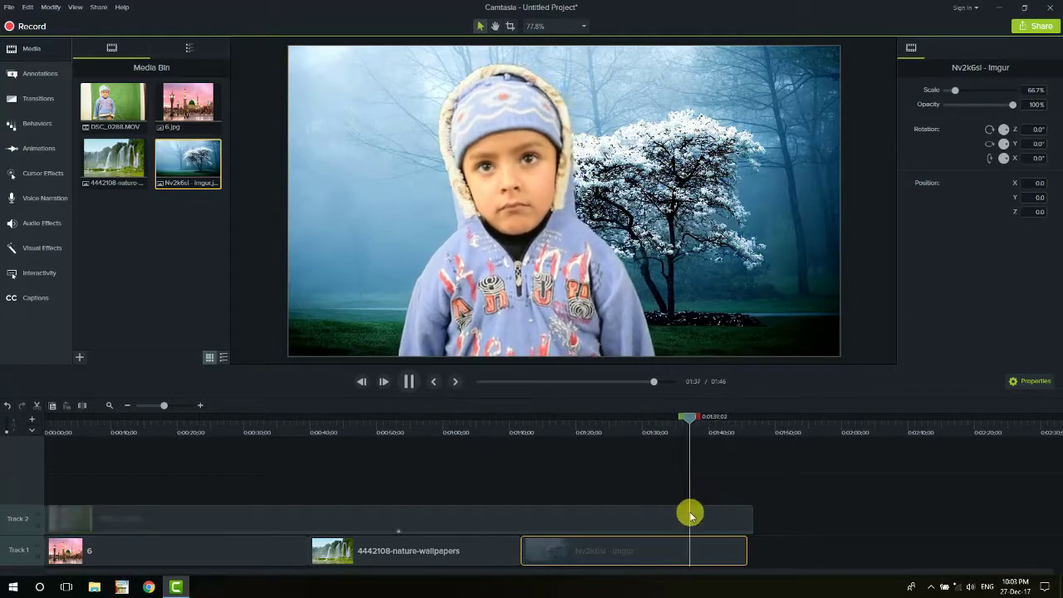
click(711, 542)
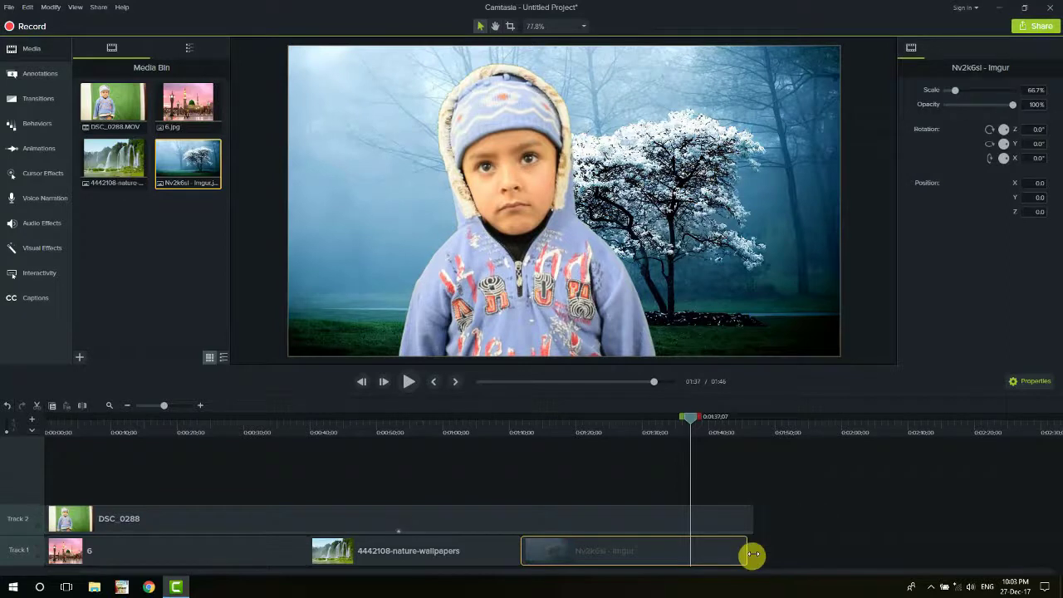
drag(747, 552, 601, 570)
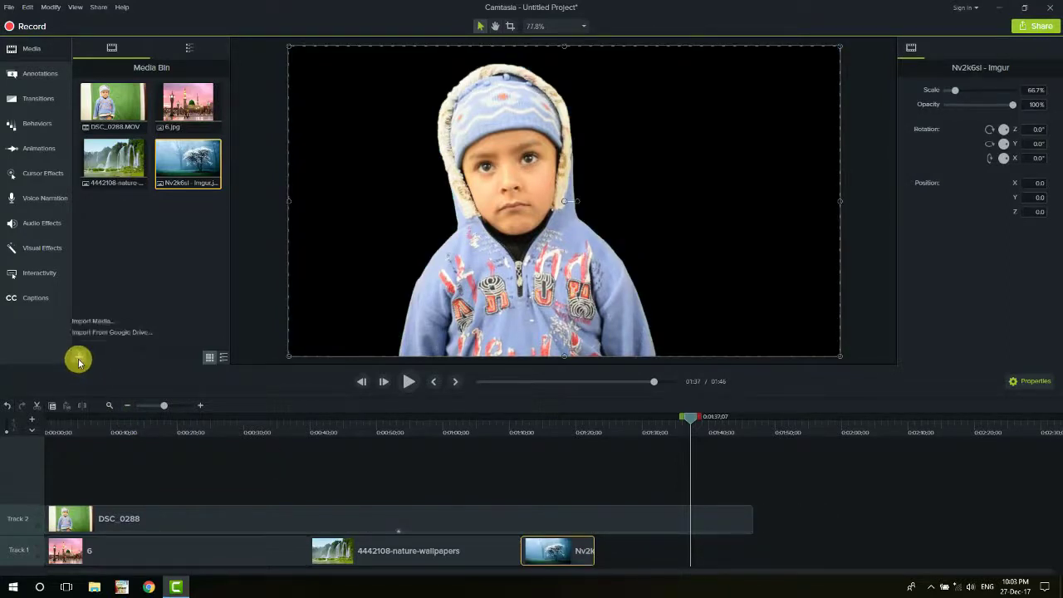
Import the speaker video starting with 10000000_1583 from Downloads and place it right after the tree image on Track 1
click(95, 321)
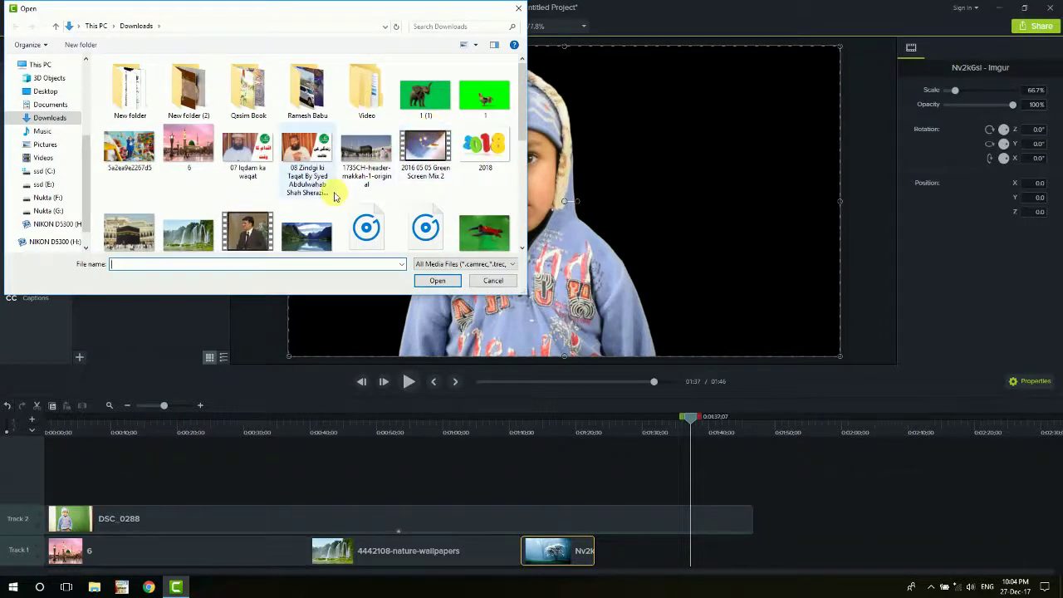
scroll(335, 195, down, 2)
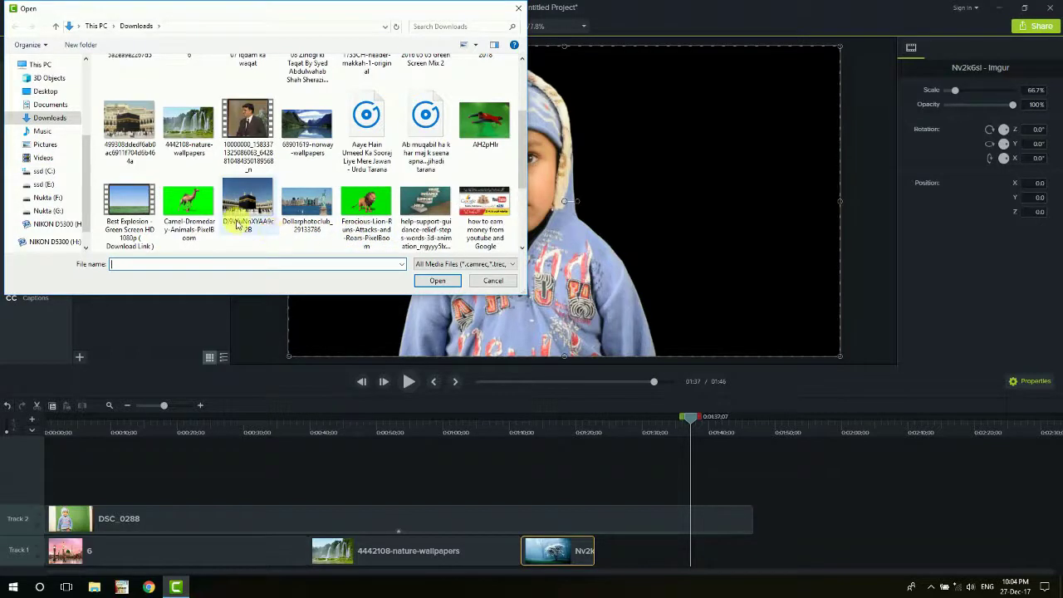
double_click(257, 135)
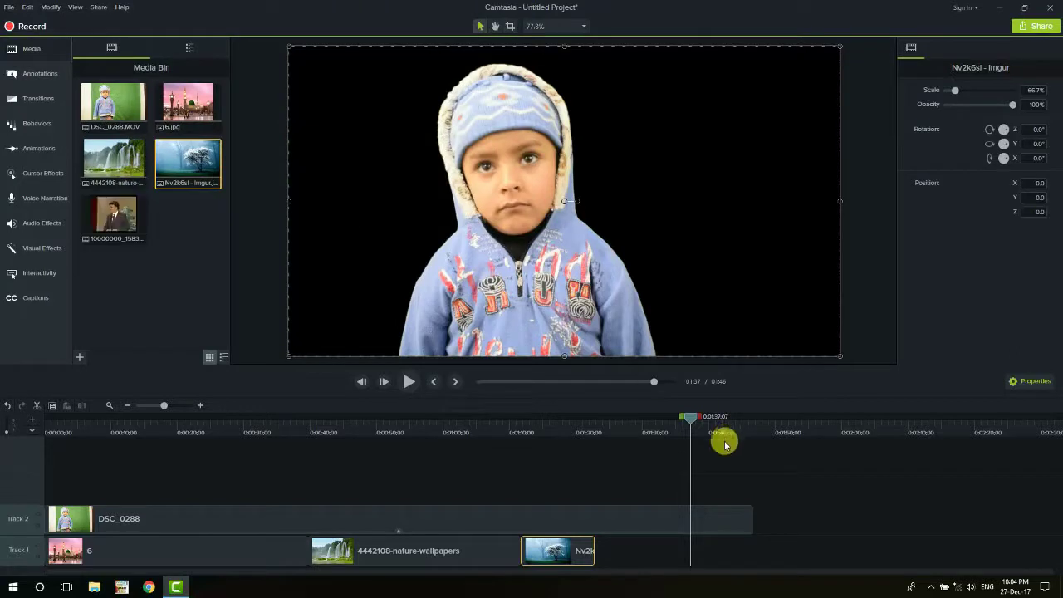
drag(145, 241, 600, 556)
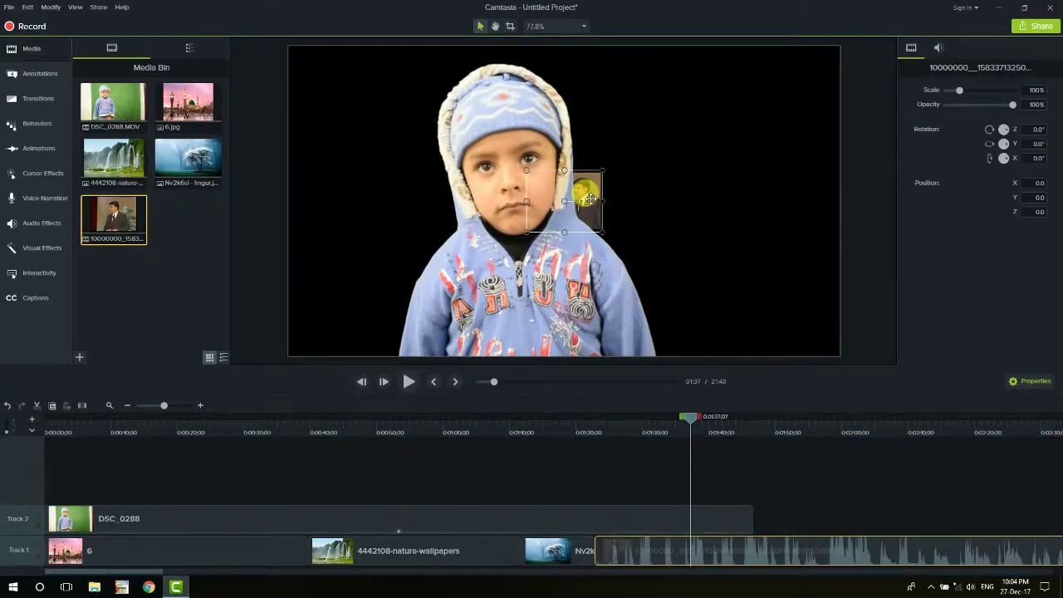
Select the speaker video on Track 1 and move it horizontally out from behind the child to X position 183.9
drag(587, 192, 665, 186)
key(ctrl+z)
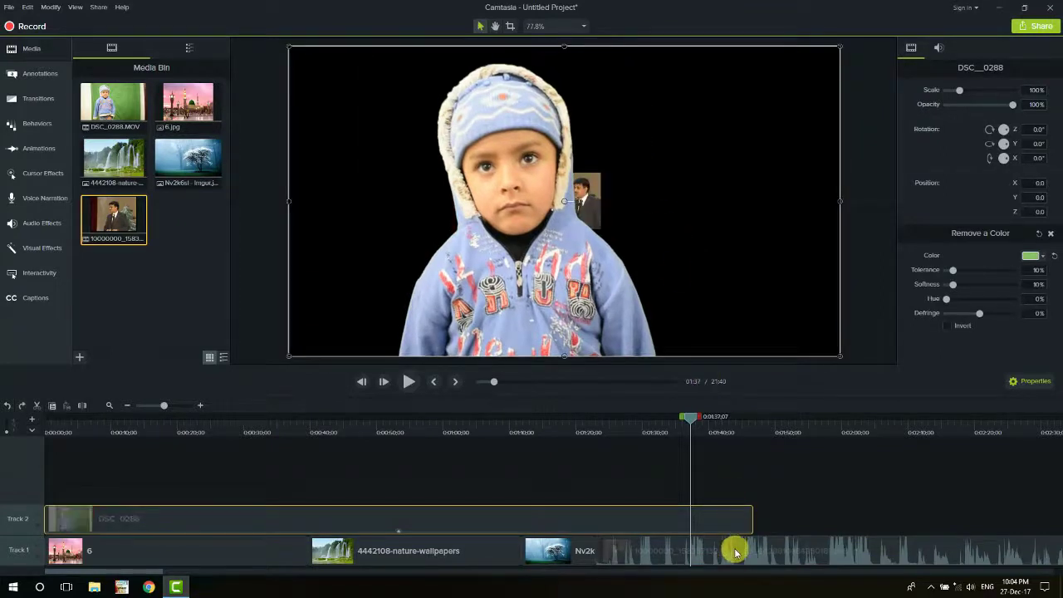
click(735, 551)
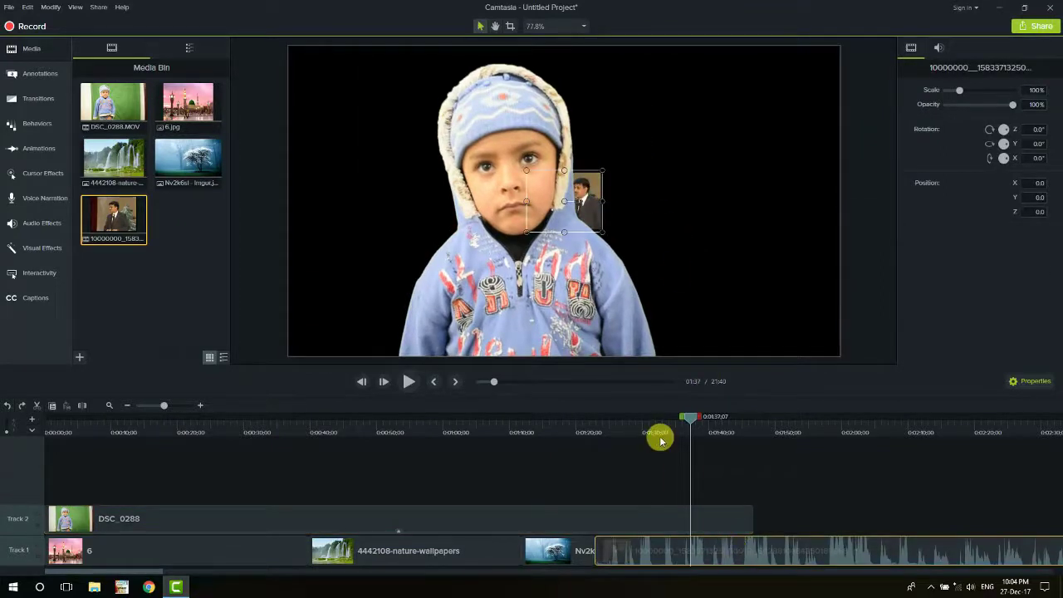
key(Right)
key(Right)
key(Right)
key(Right)
key(Right)
key(Right)
key(Right)
key(Right)
key(Right)
key(Right)
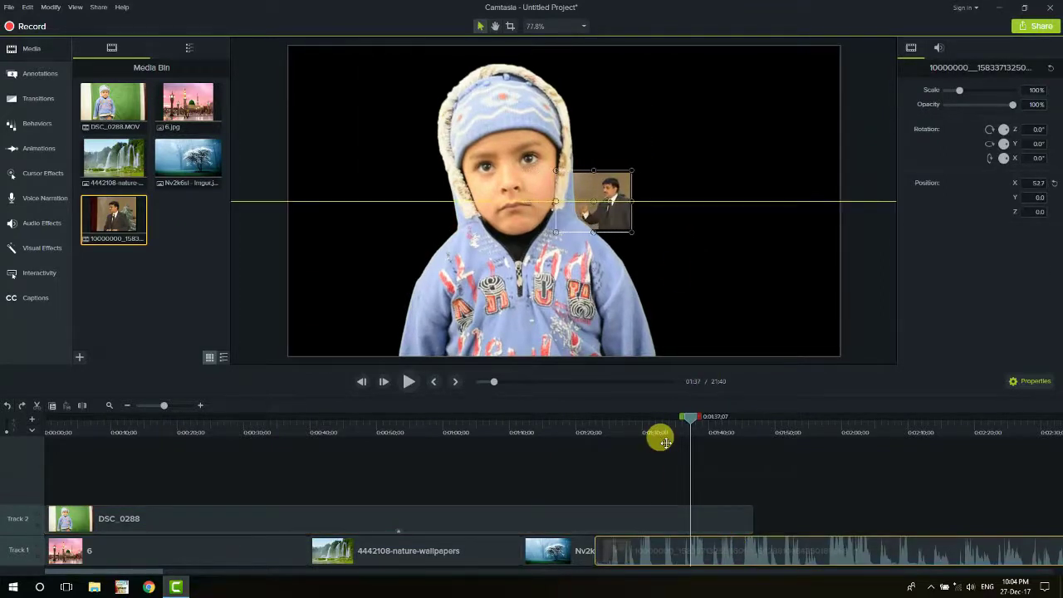
key(Right)
key(Right)
key(Right)
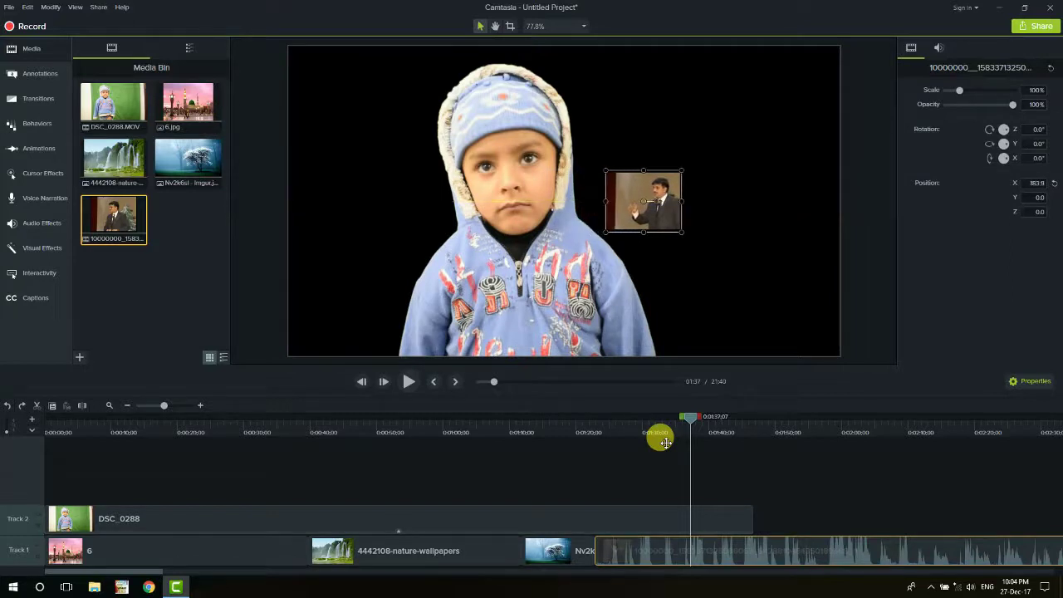
Enlarge the speaker video to about 740% scale so it fills the canvas behind the child
drag(684, 174, 845, 88)
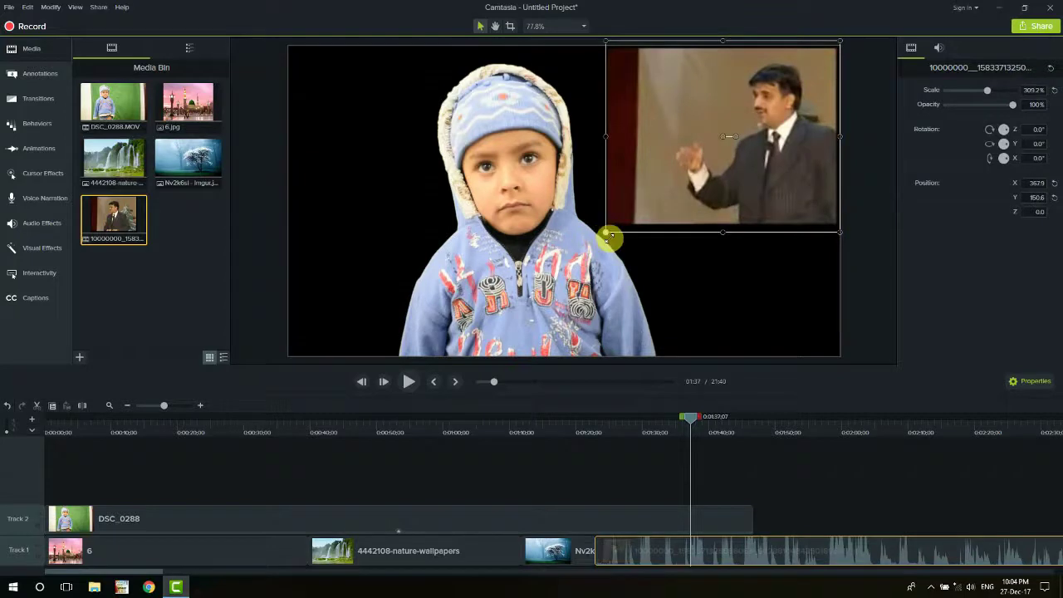
drag(610, 237, 283, 387)
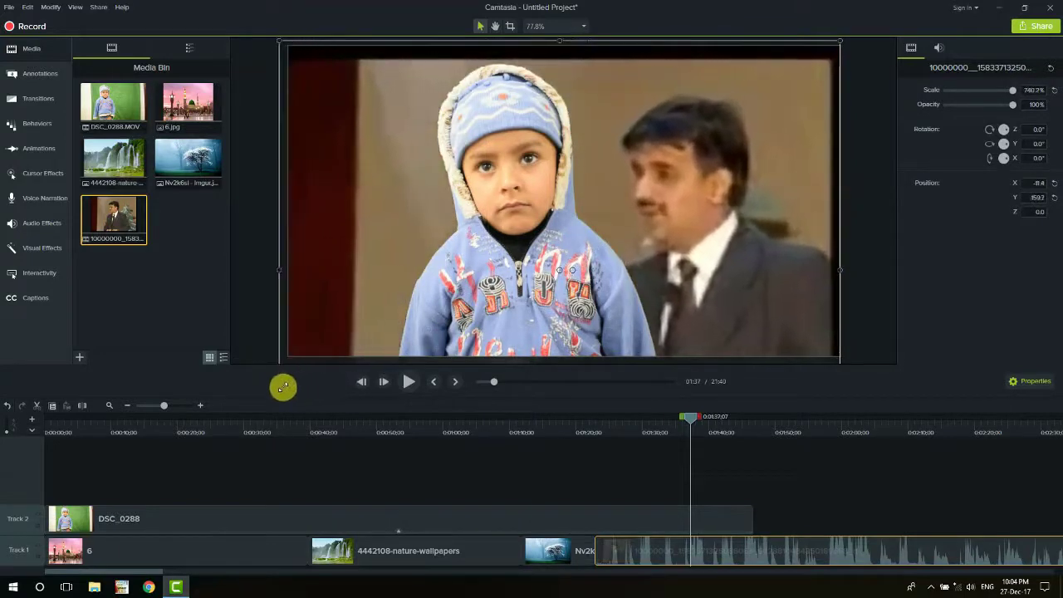
Play a short preview of the speaker background, and delete the speaker video from Track 1
key(space)
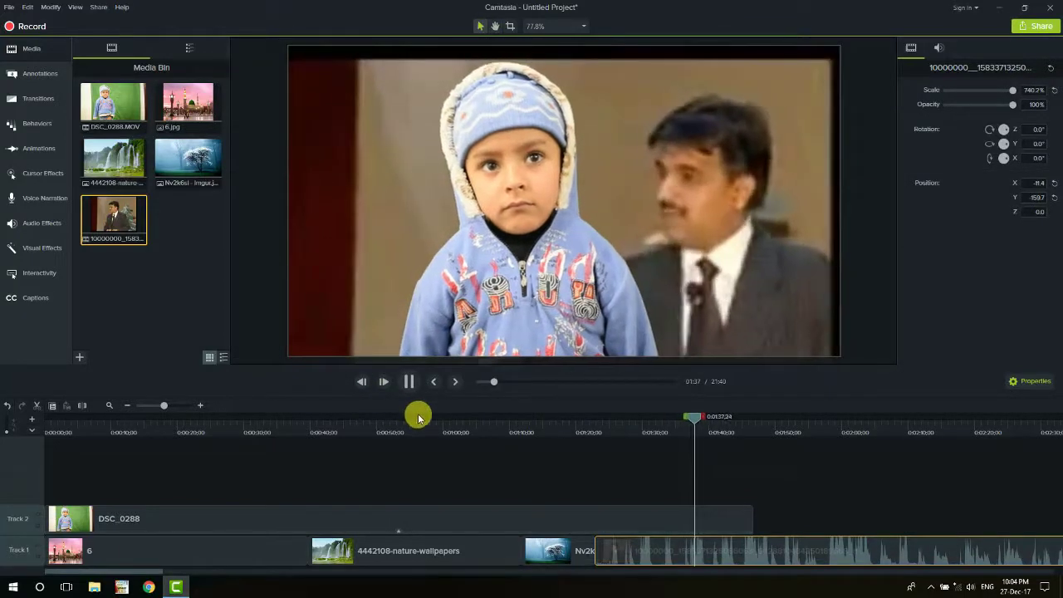
key(space)
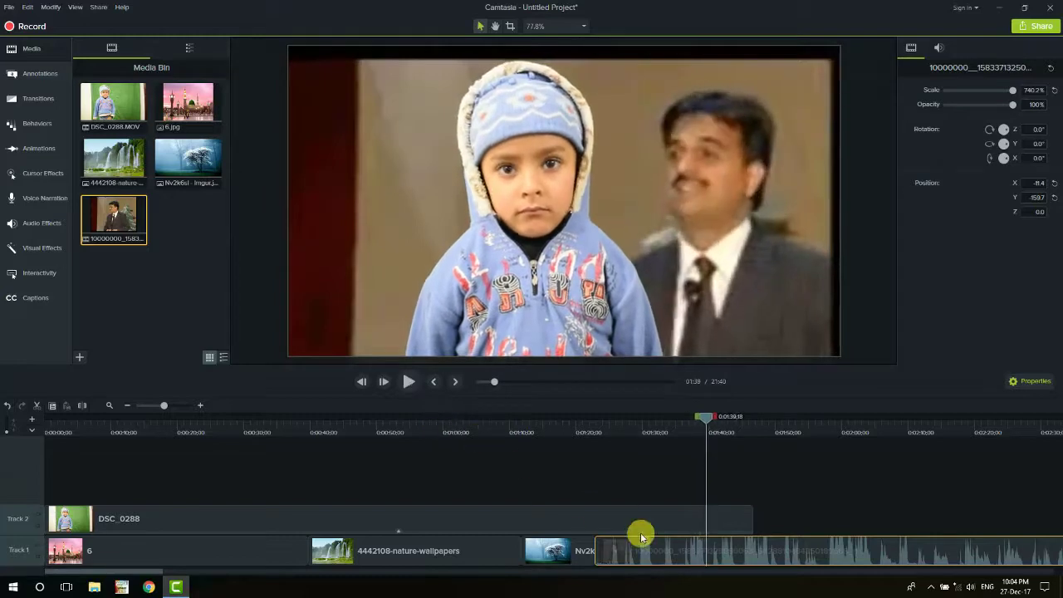
key(Delete)
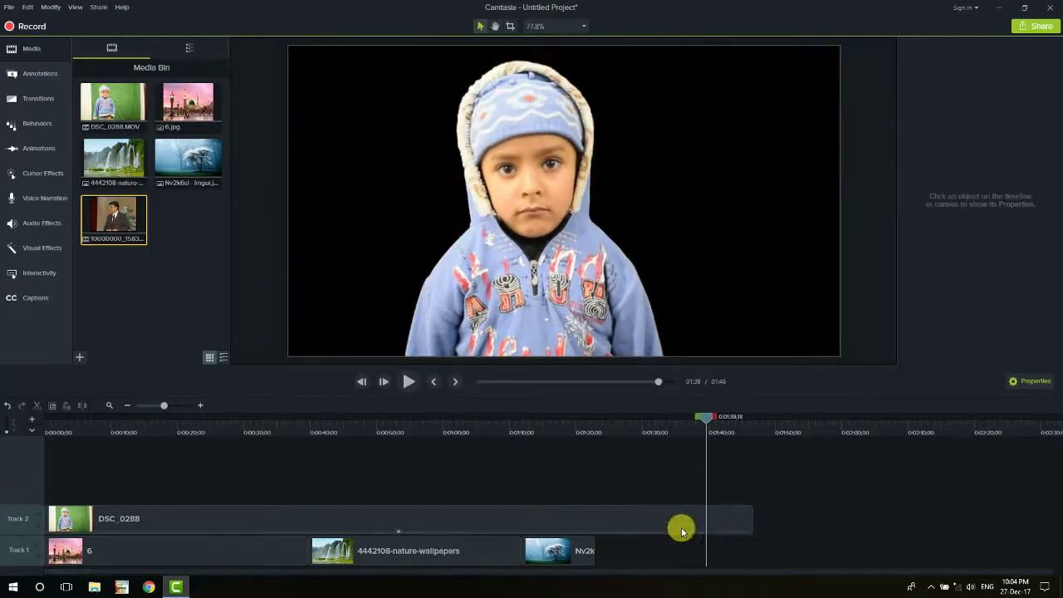
Review the background image clips on Track 1 and the Remove a Color settings of the DSC_0288 clip
click(451, 561)
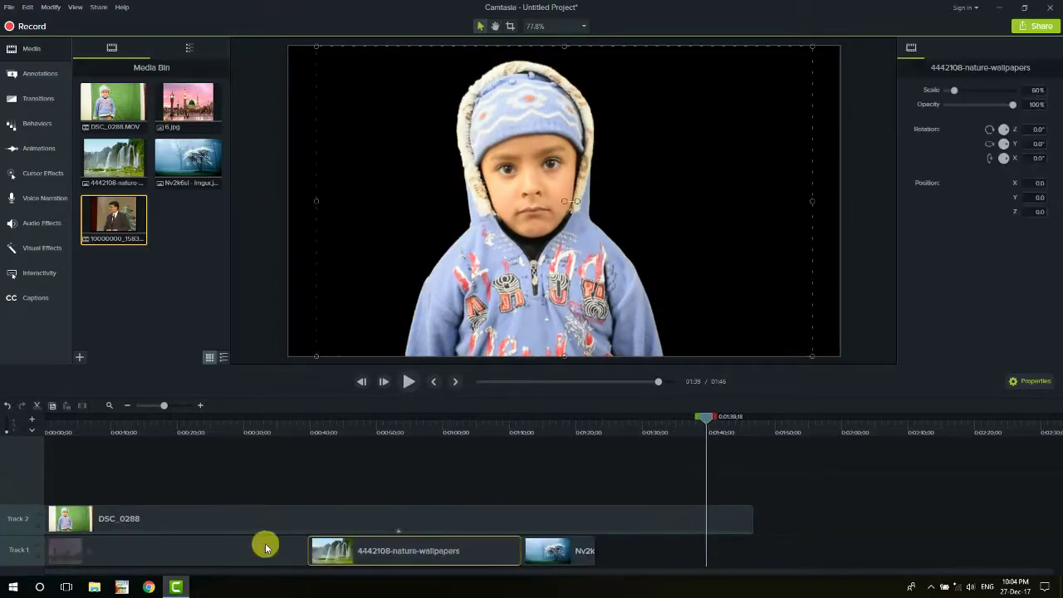
drag(308, 554, 134, 562)
click(259, 561)
click(538, 522)
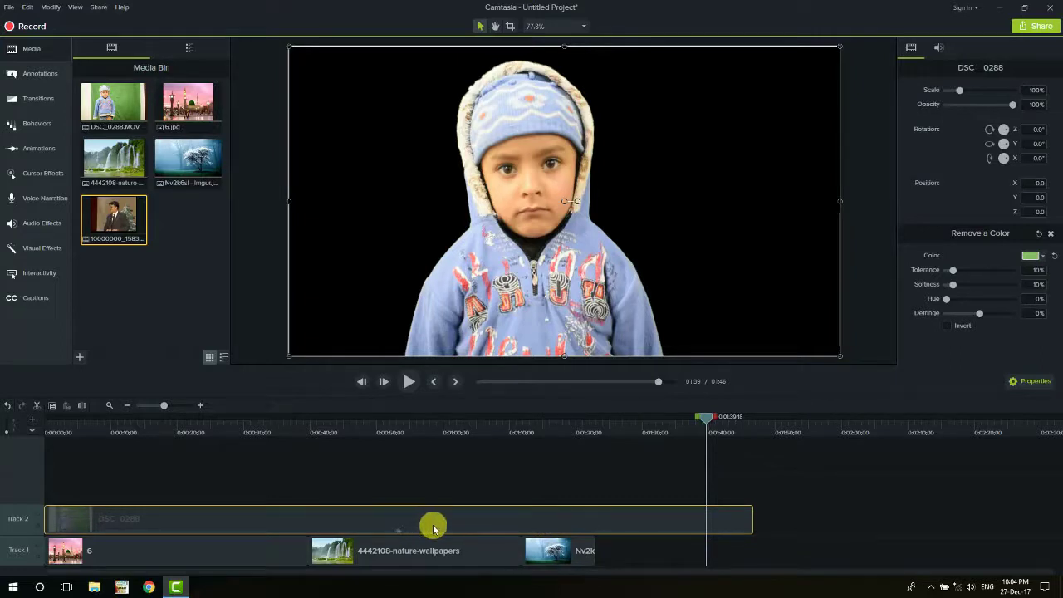
drag(432, 527, 470, 517)
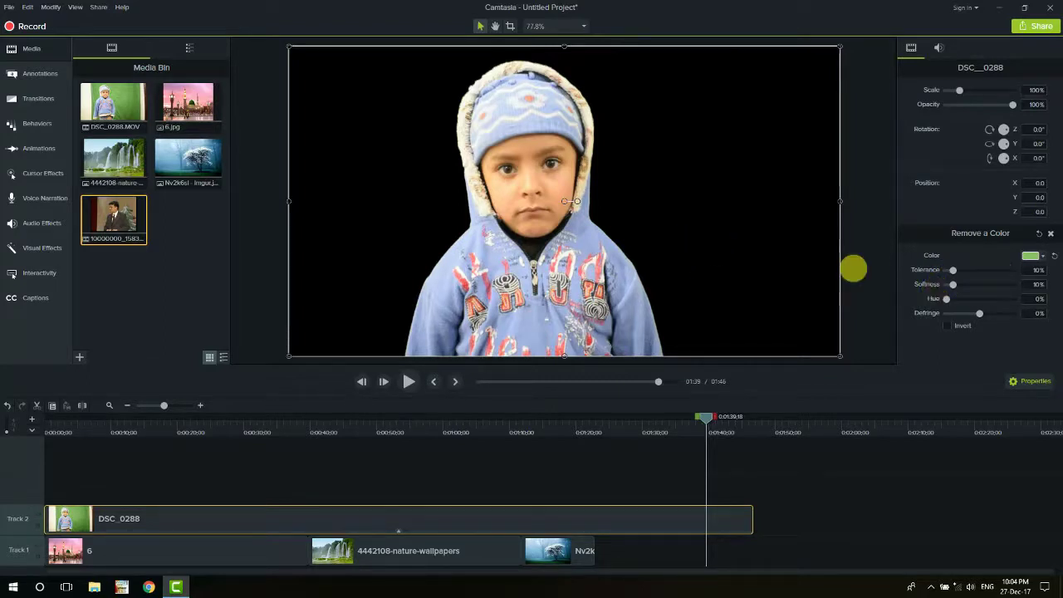
drag(953, 274, 942, 301)
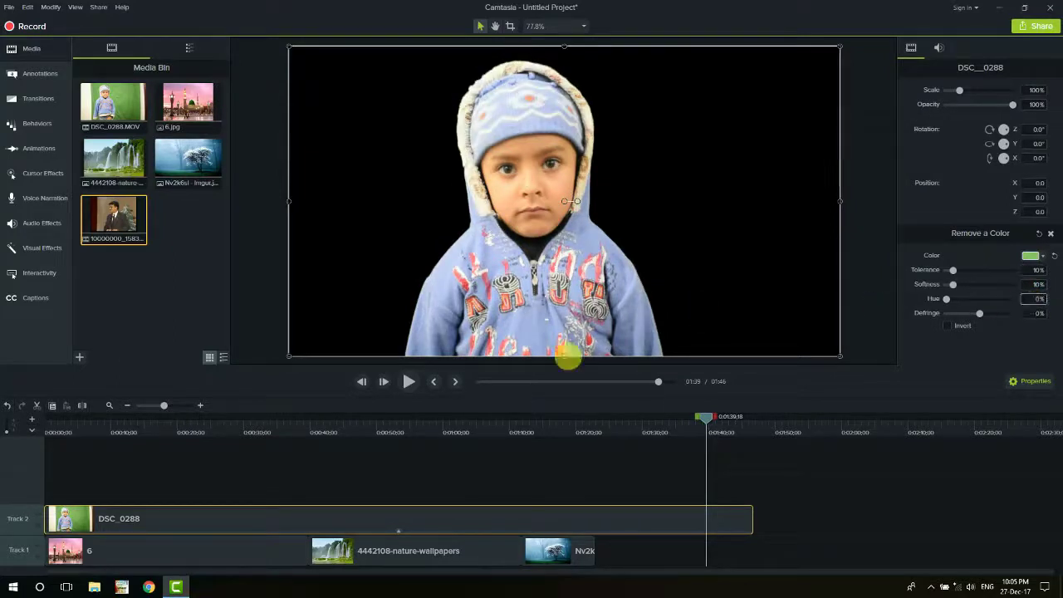
Keep only the Nv2k6sl - Imgur image on Track 1, starting at 0:00, and trim its end to about 0:46
click(582, 554)
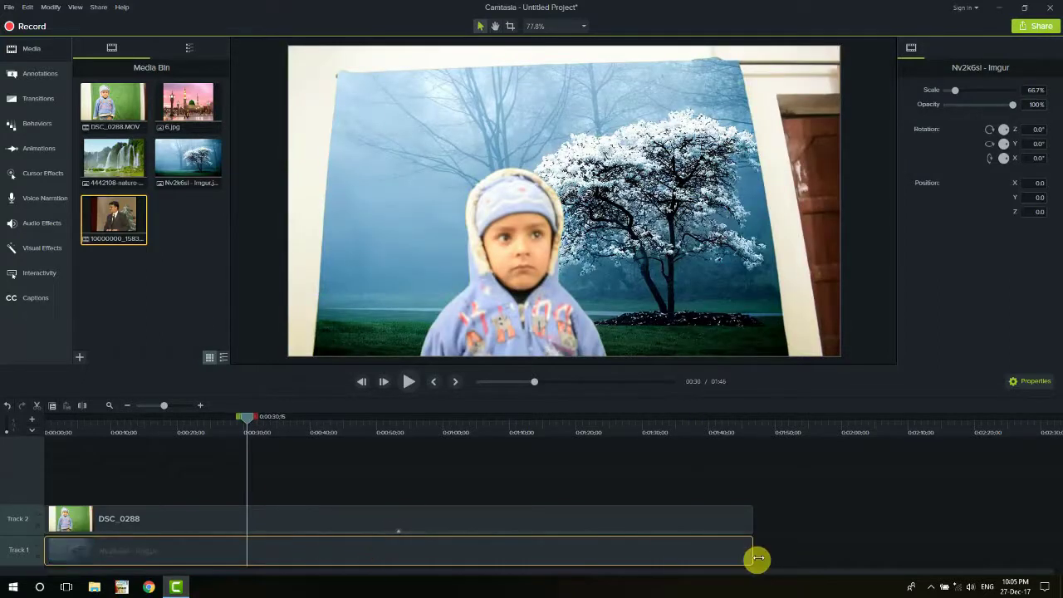
drag(754, 559, 356, 561)
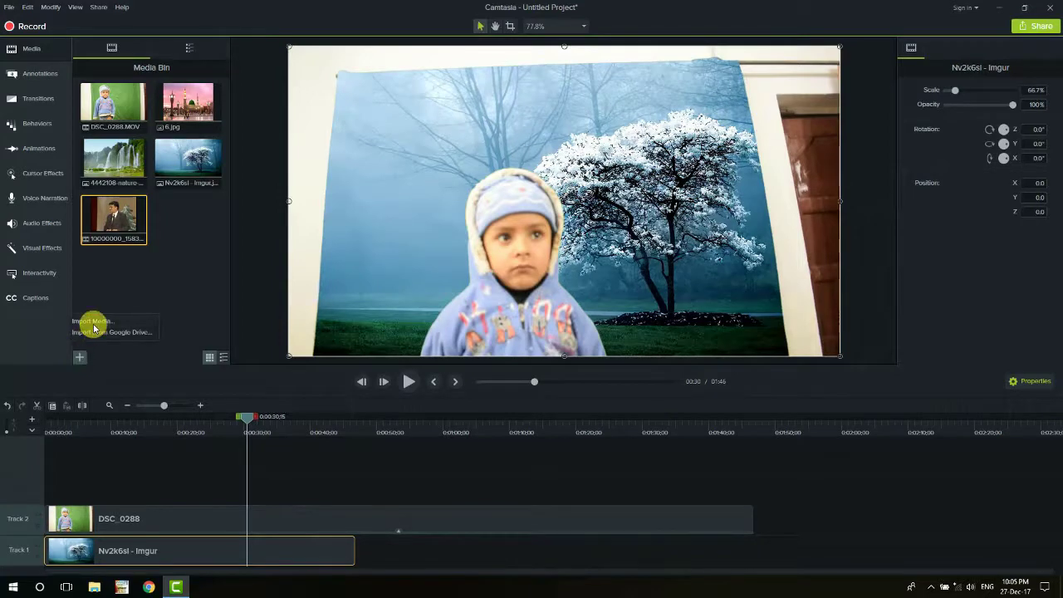
Import 2016 05 05 Green Screen Mix 2 from Downloads and place it on Track 3 starting at about 0:46
click(91, 322)
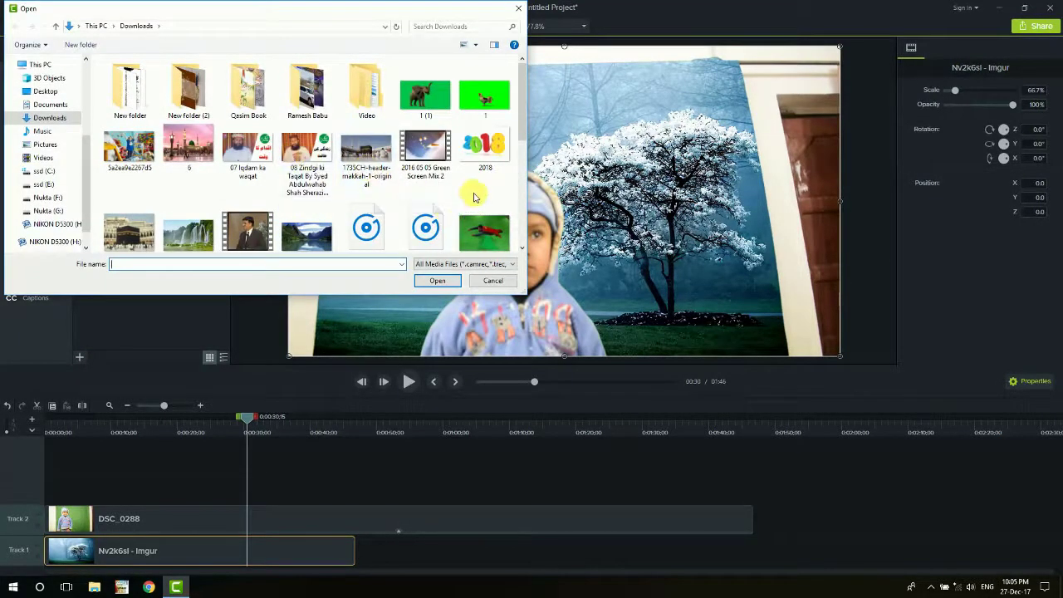
double_click(416, 156)
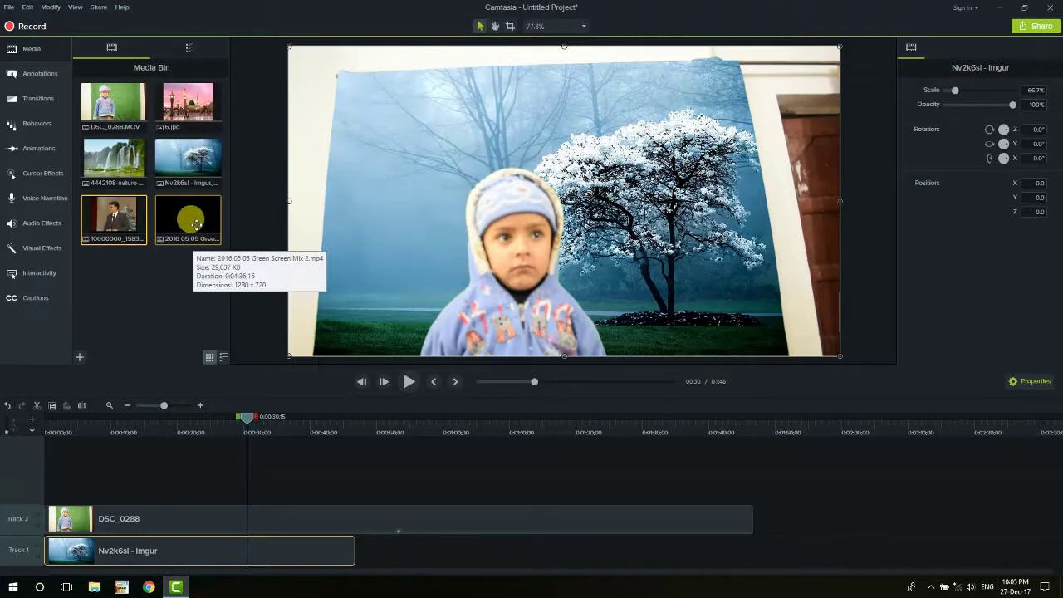
drag(188, 226, 362, 498)
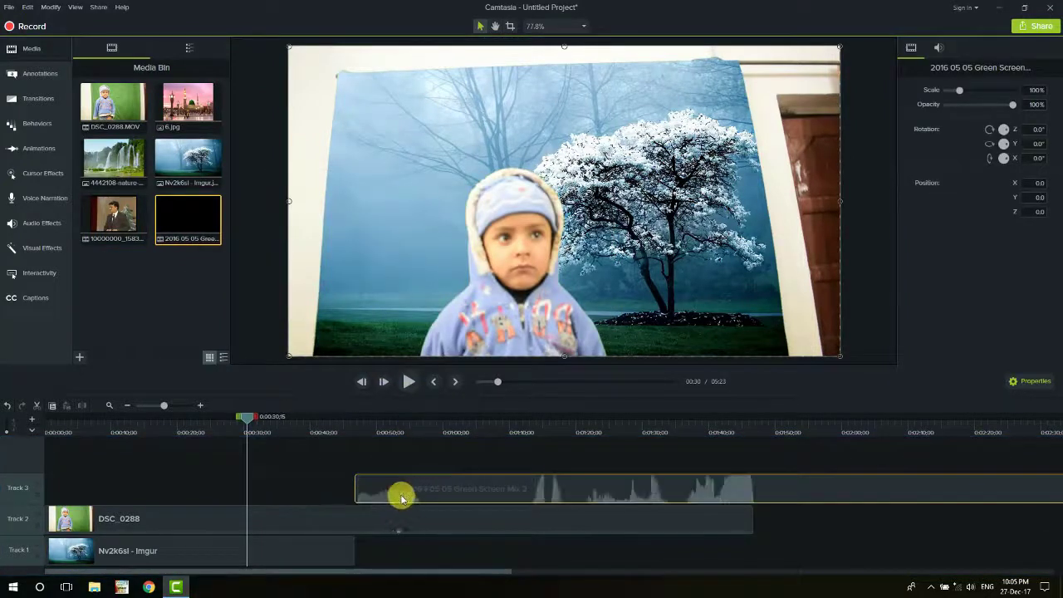
Apply Remove a Color to the Green Screen Mix 2 clip and sample the green behind the clouds, #2DA449, as its color
click(454, 420)
key(space)
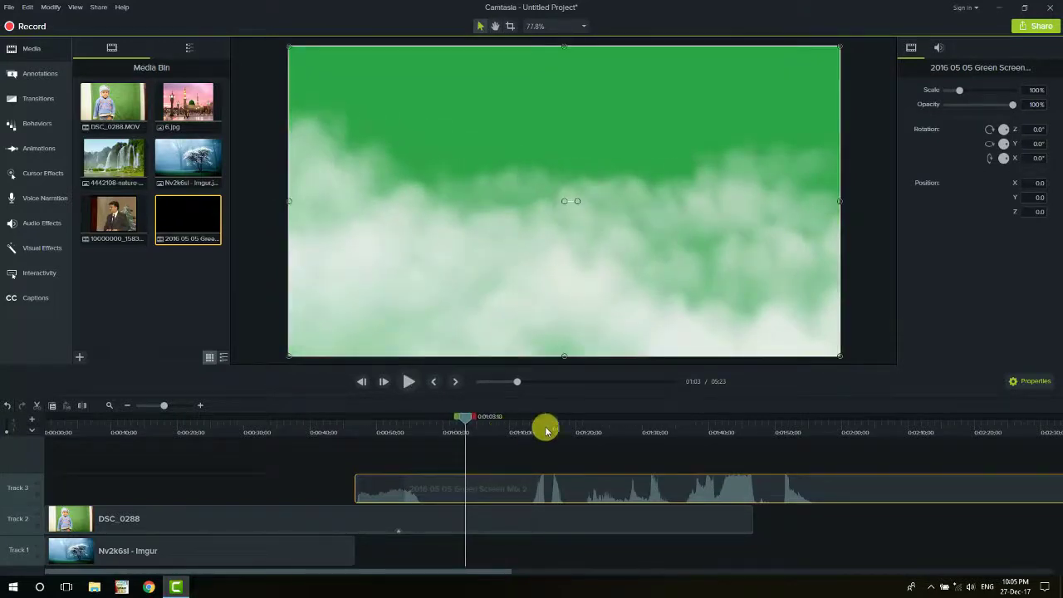
click(46, 254)
drag(105, 192, 609, 484)
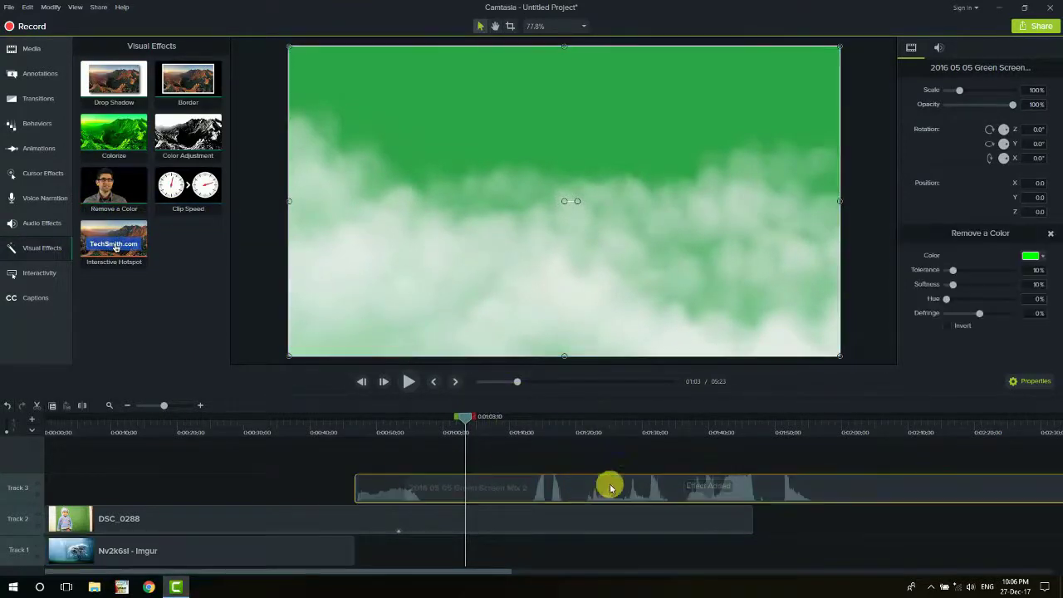
click(1043, 260)
click(1043, 283)
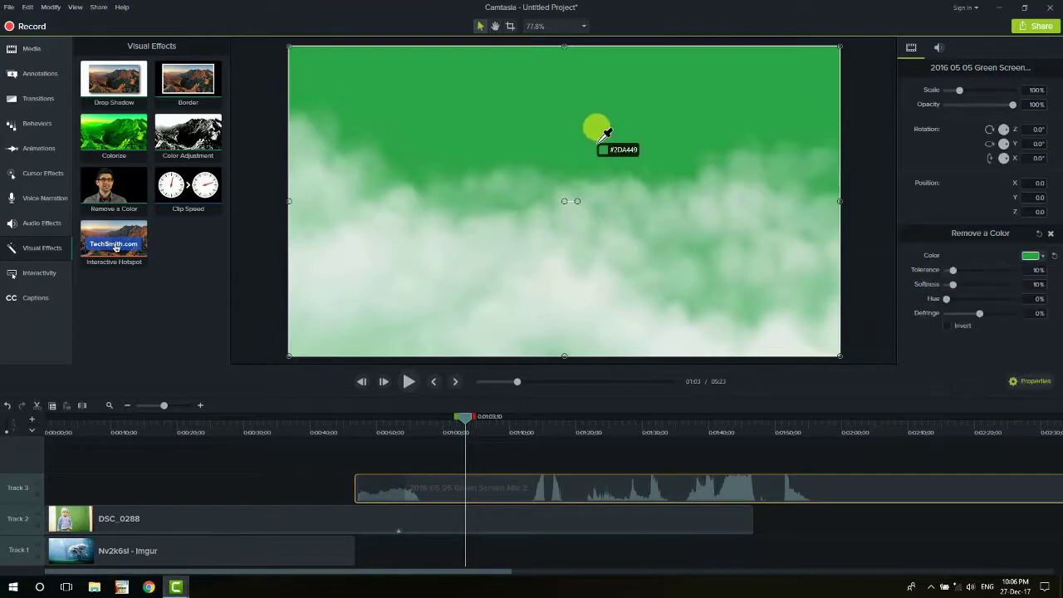
click(599, 79)
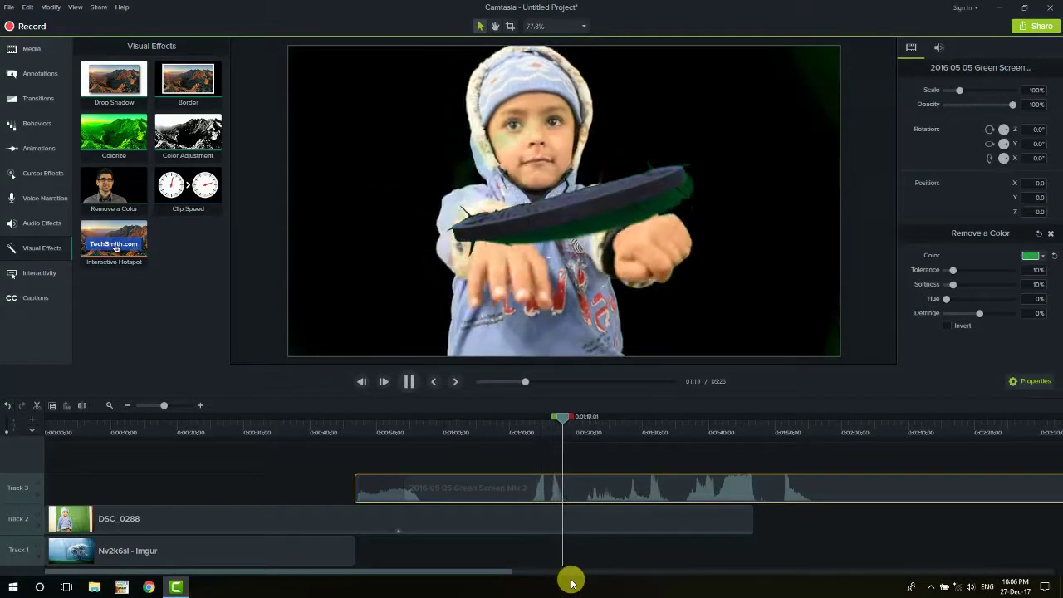
Split off the eagle section of Green Screen Mix 2, delete the section before it, and close the gap on Track 3
key(s)
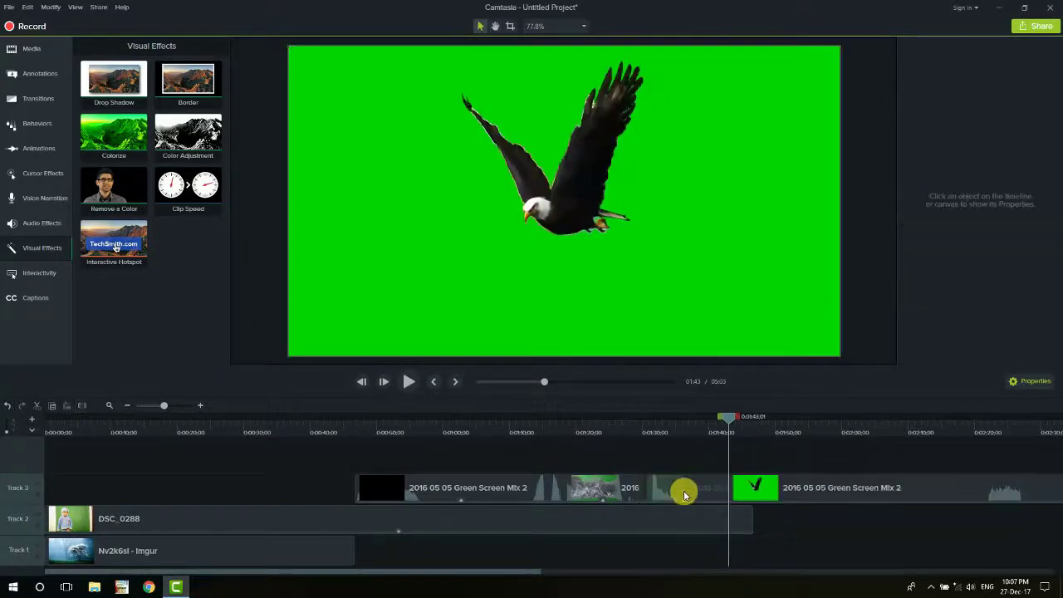
key(Delete)
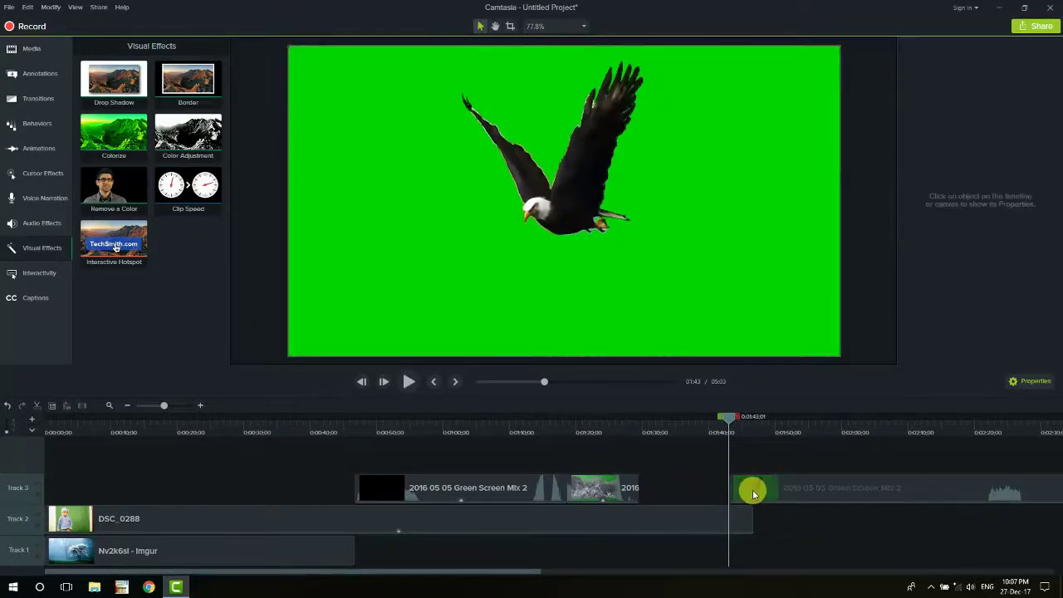
drag(752, 491, 652, 494)
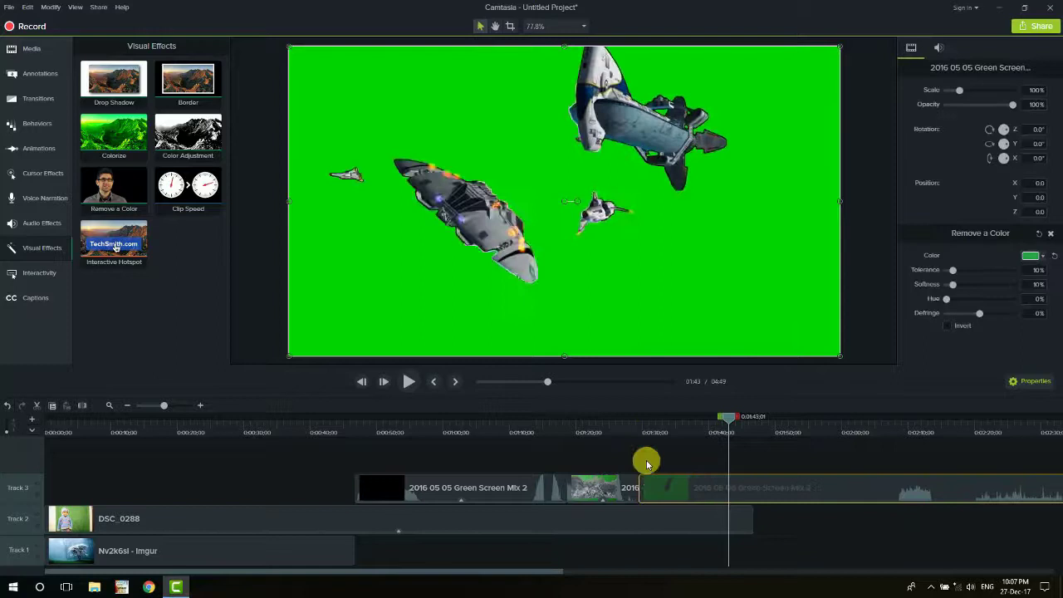
Apply Remove a Color to the eagle section at about 1:30 and sample its bright green background as the color
click(640, 417)
key(space)
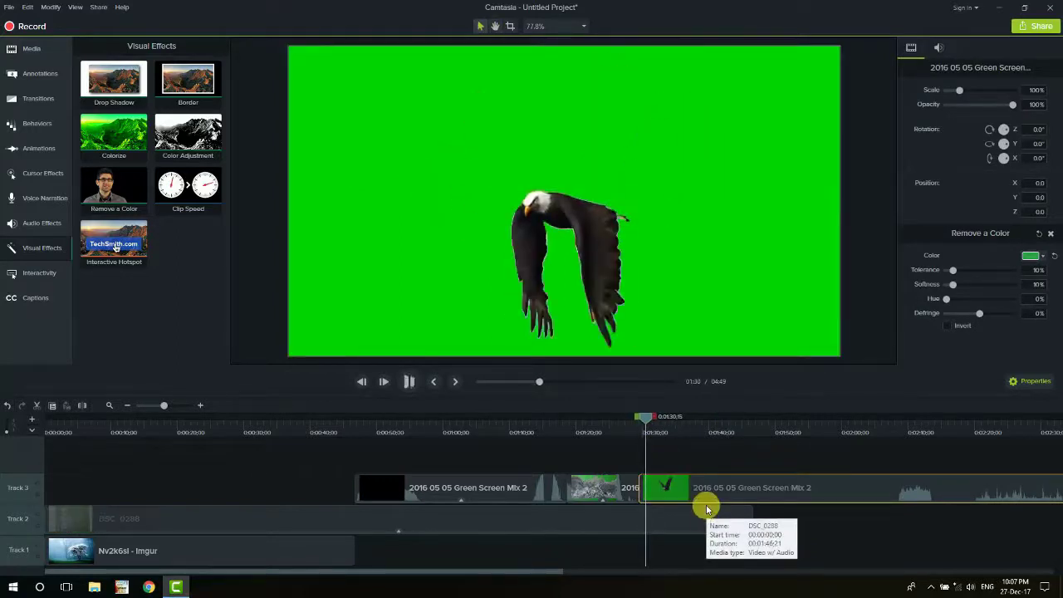
key(space)
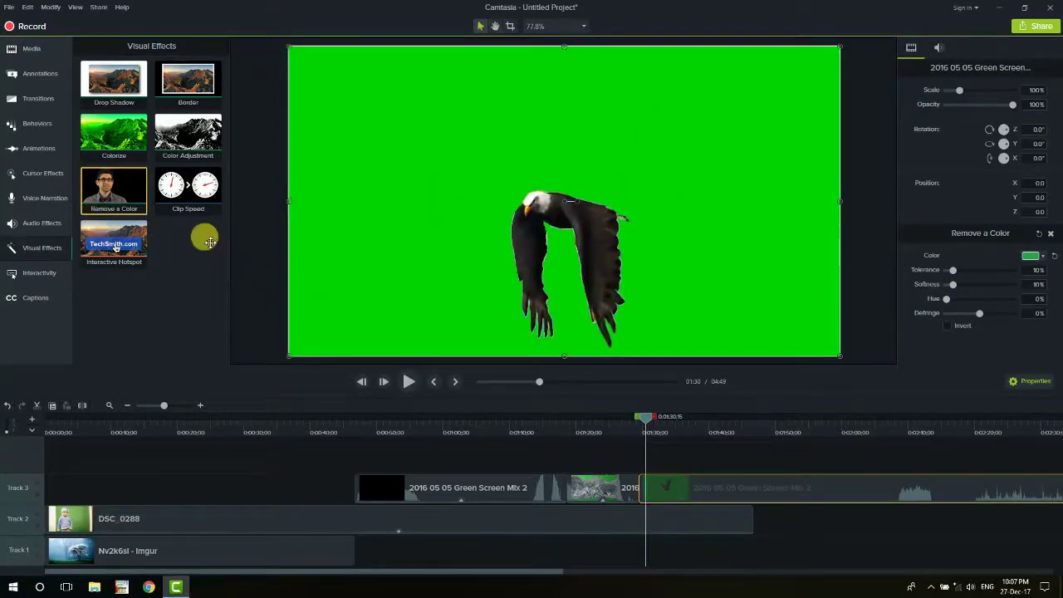
drag(210, 242, 775, 488)
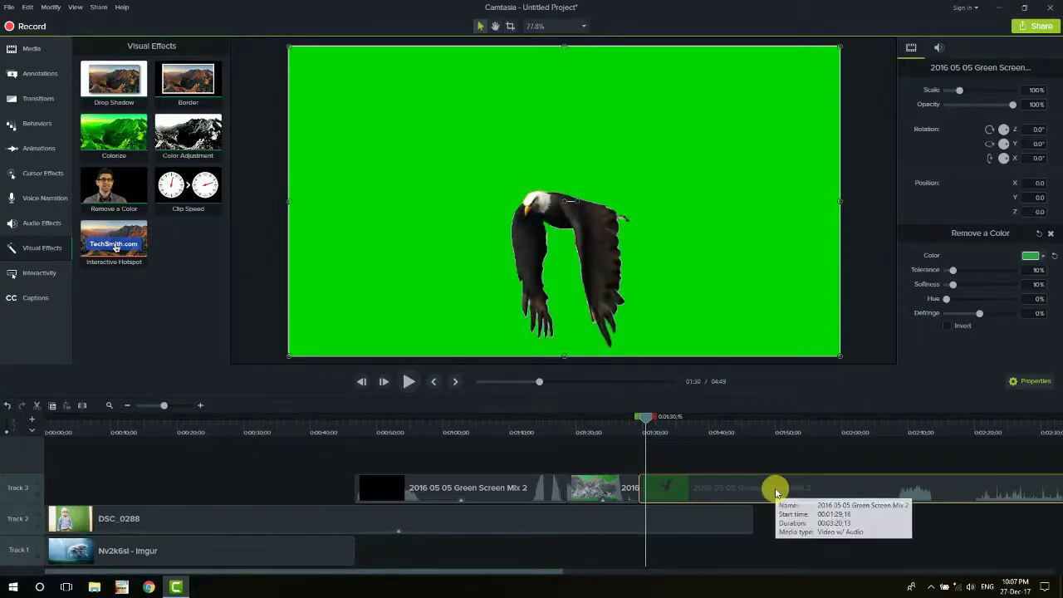
click(1034, 257)
click(1043, 279)
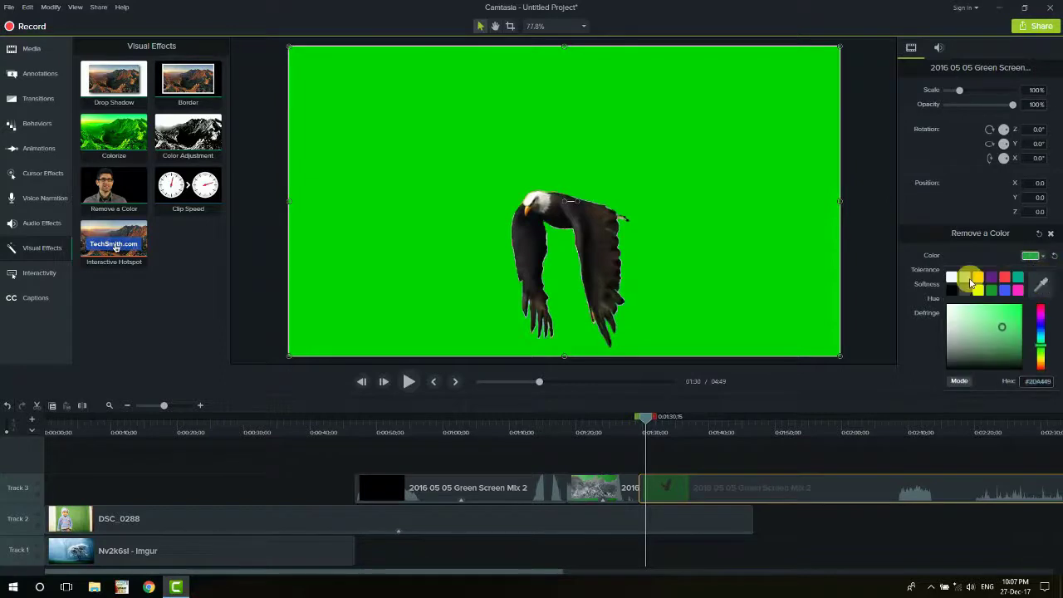
click(707, 186)
Play the keyed eagle and spaceship footage over the child up to about 1:38
key(space)
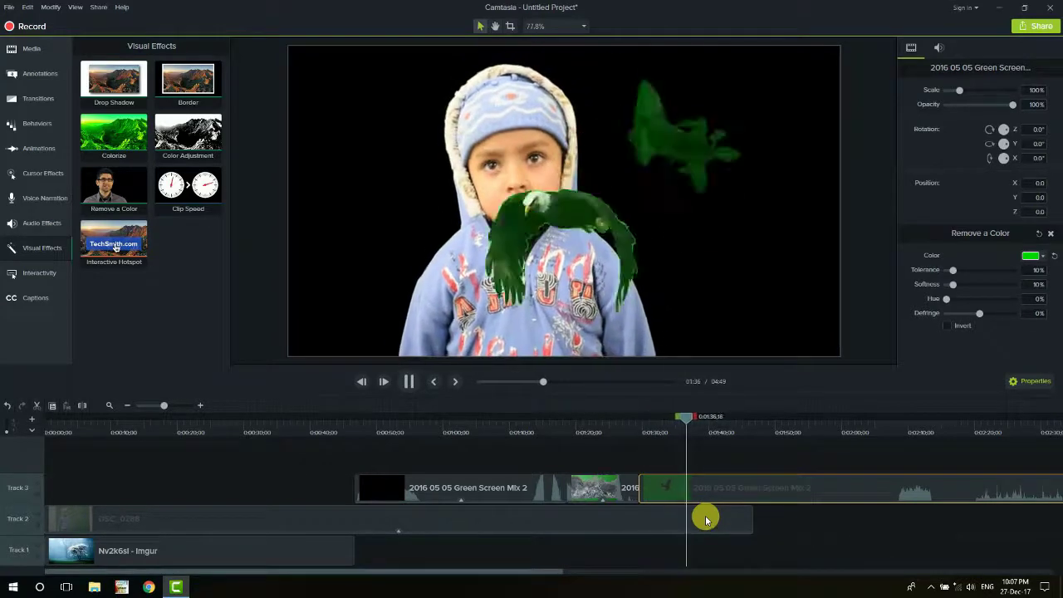
key(space)
key(space)
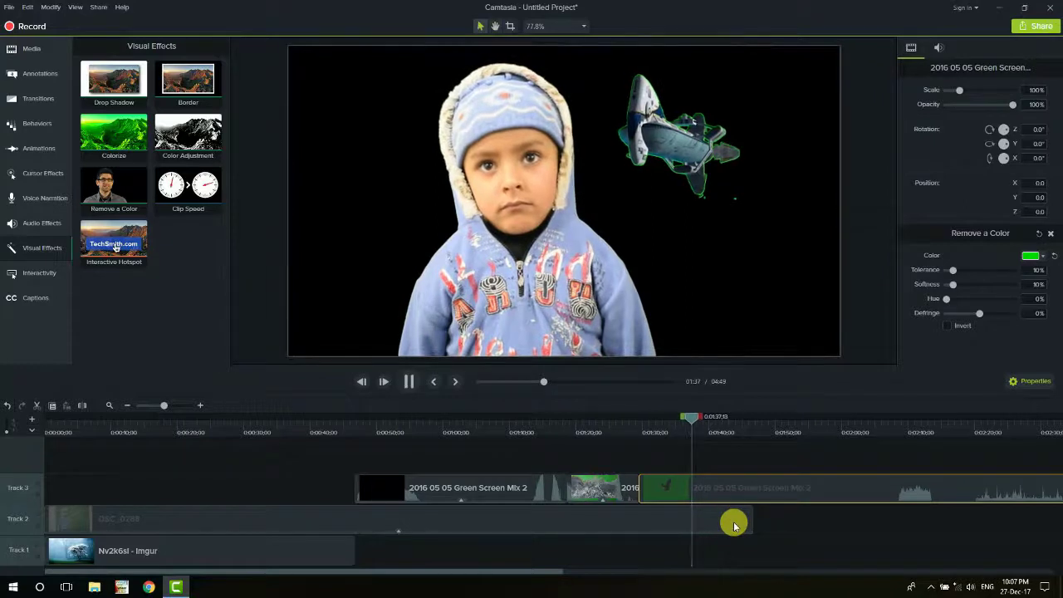
key(space)
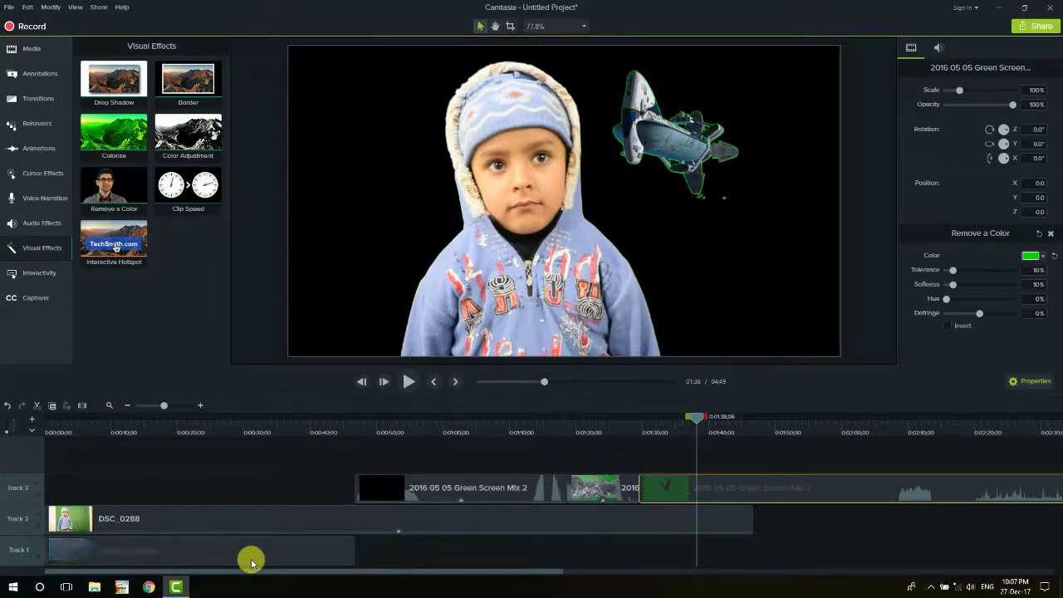
Select the DSC_0288 clip on Track 2 and open its Remove a Color color choices with the option to sample from the image
click(148, 554)
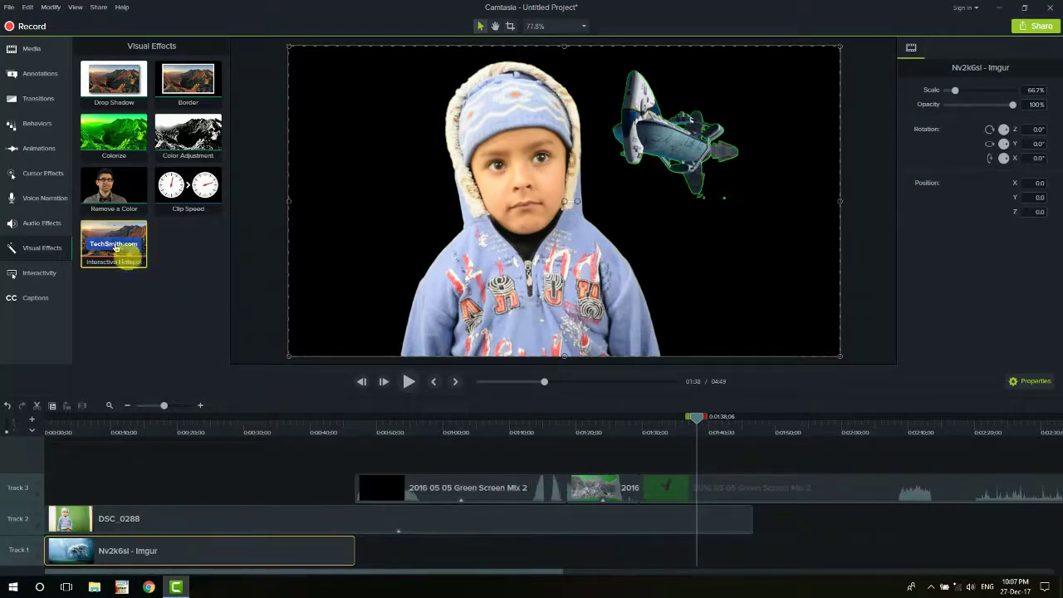
drag(131, 211, 568, 526)
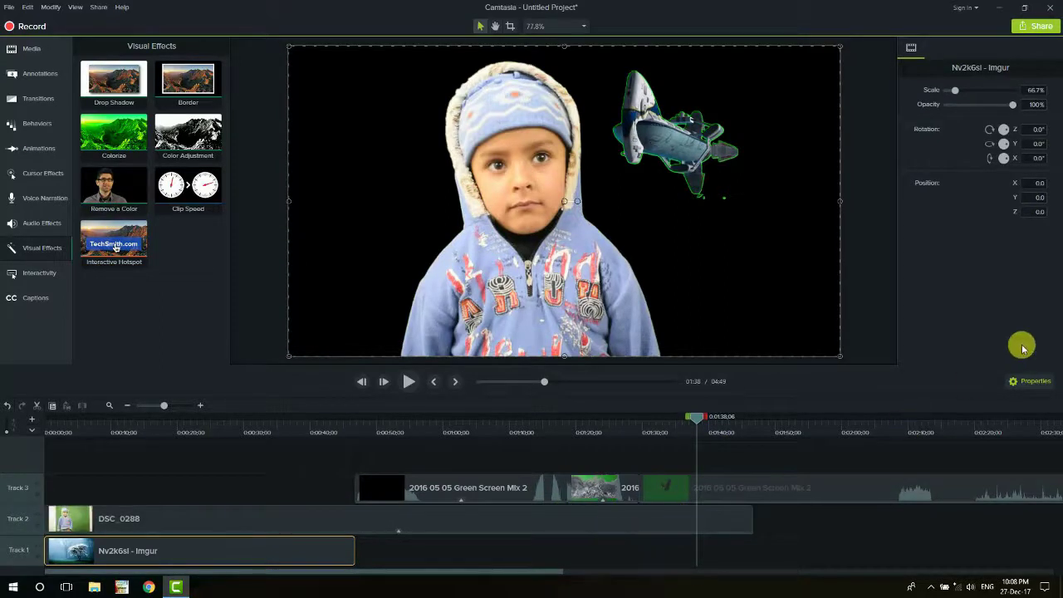
click(513, 523)
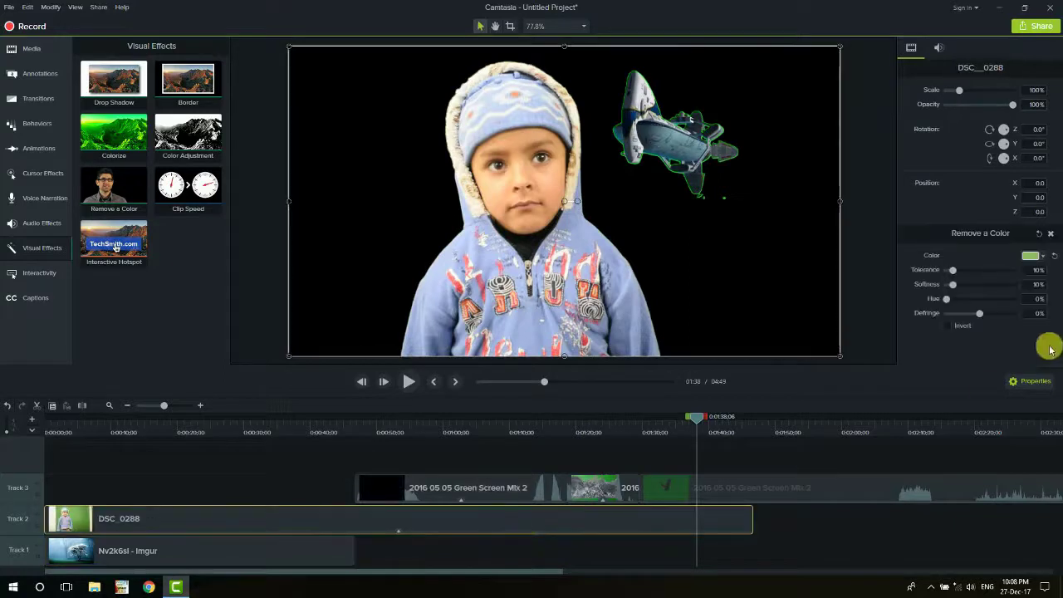
click(1042, 259)
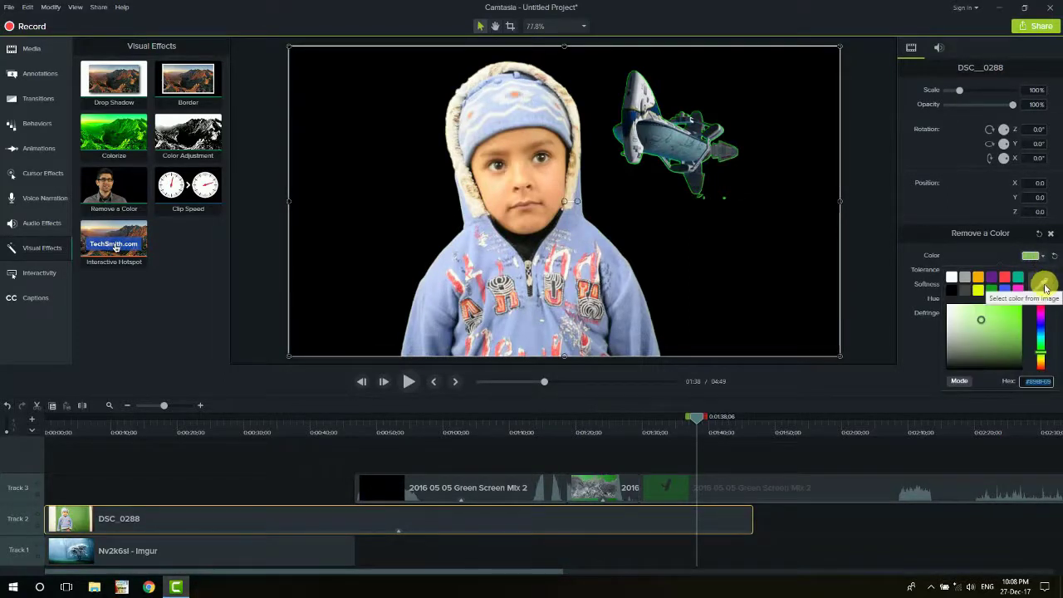
click(1040, 284)
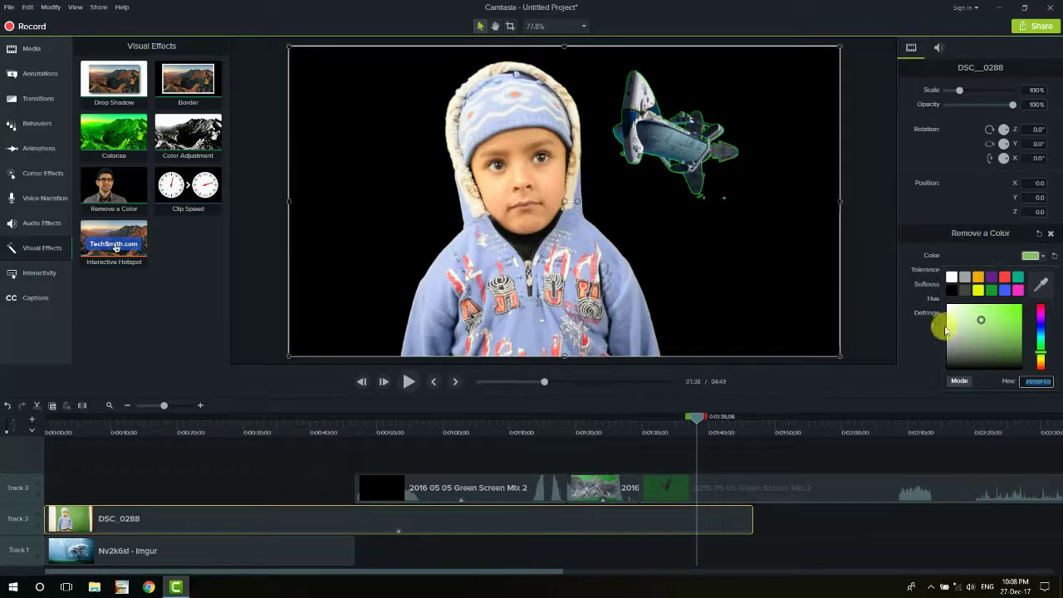